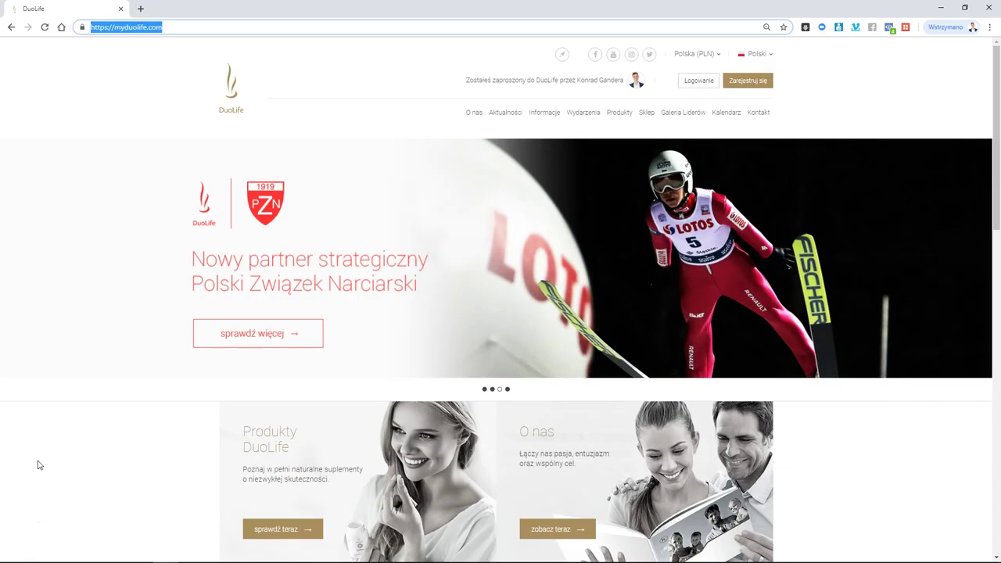
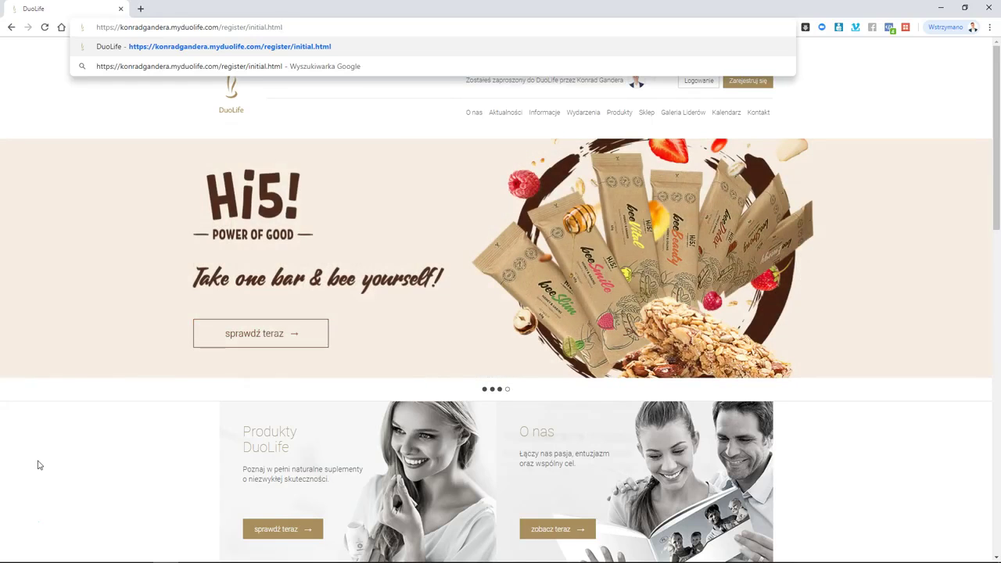
- Paste the referrer's personal registration link into the address bar and load the page
key("Return")
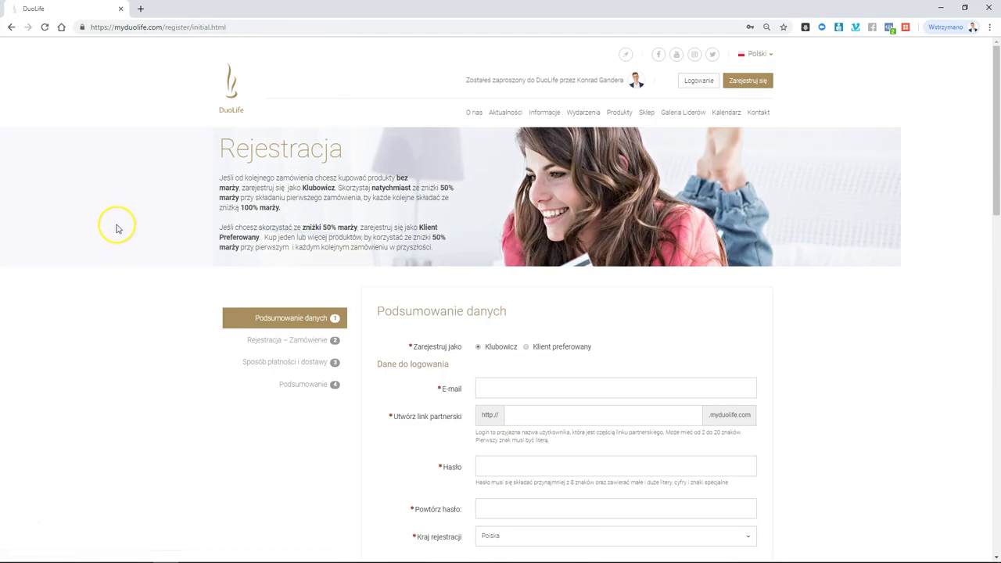
- Choose Klubowicz, enter the e-mail address, and create an available partner-link login
scroll(115, 229, "down", 2)
mouse_move(488, 173)
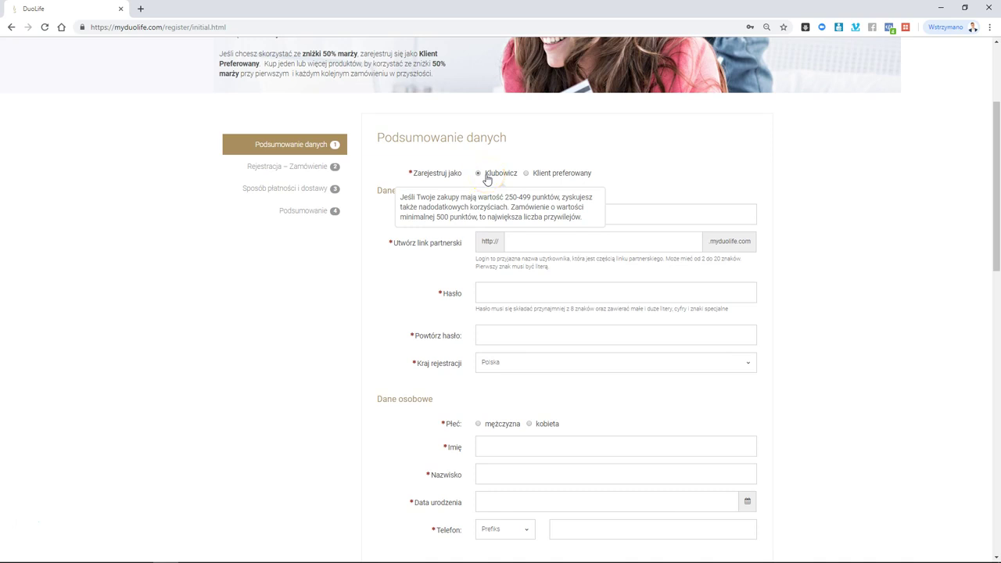
left_click(477, 174)
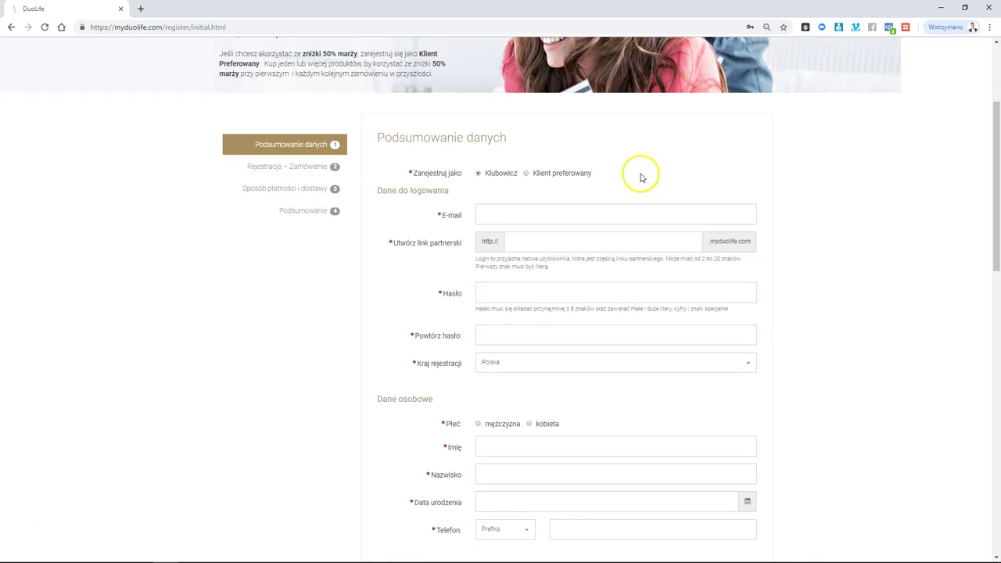
left_click(648, 213)
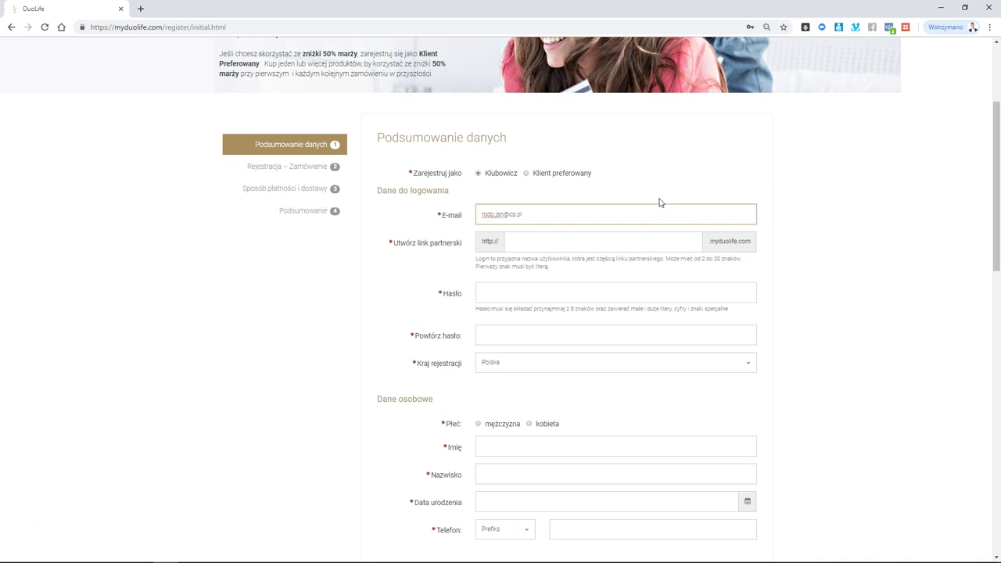
left_click(637, 239)
left_click(634, 239)
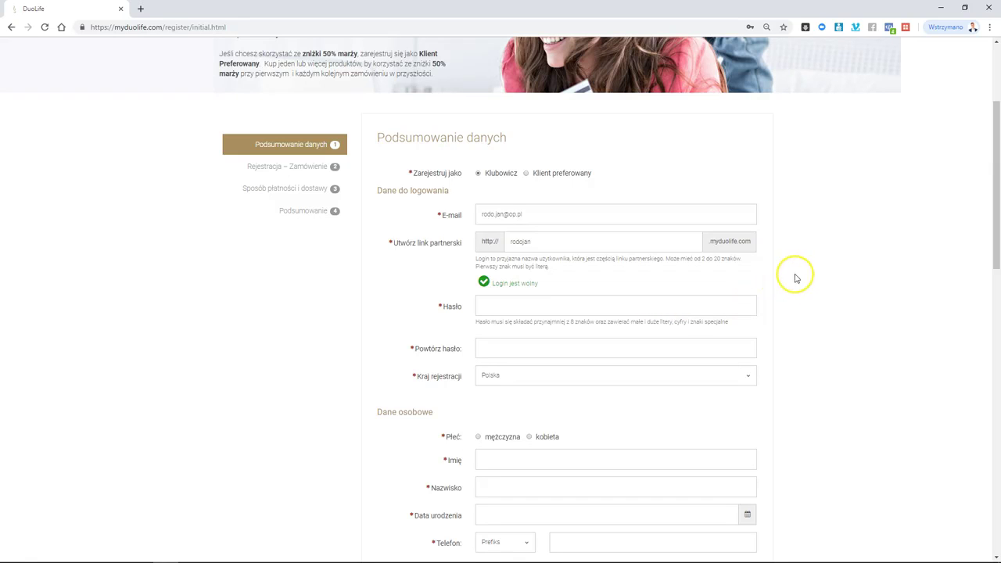
- Enter the account password in Hasło and repeat it in Powtórz hasło
left_click(697, 305)
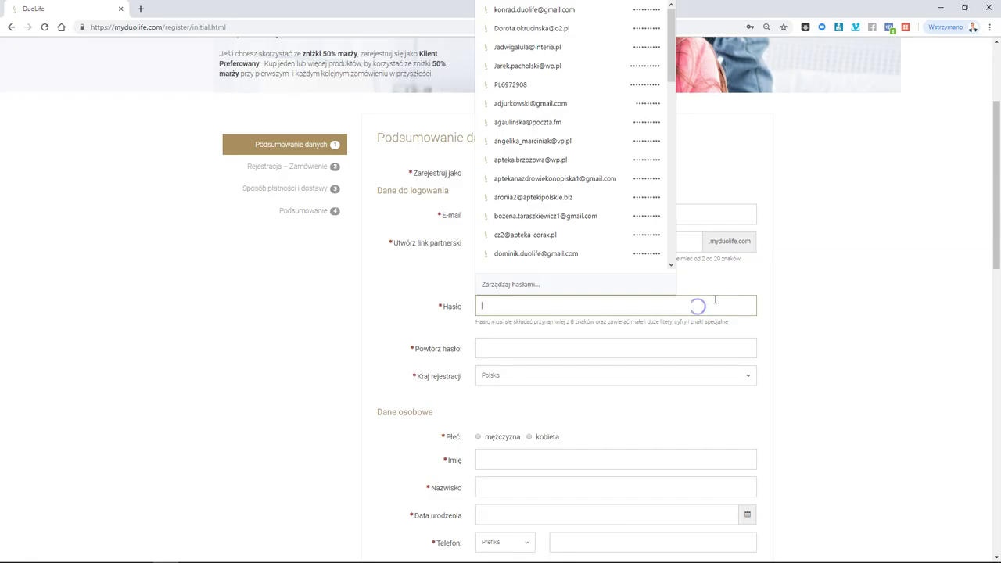
key("Escape")
left_click(673, 304)
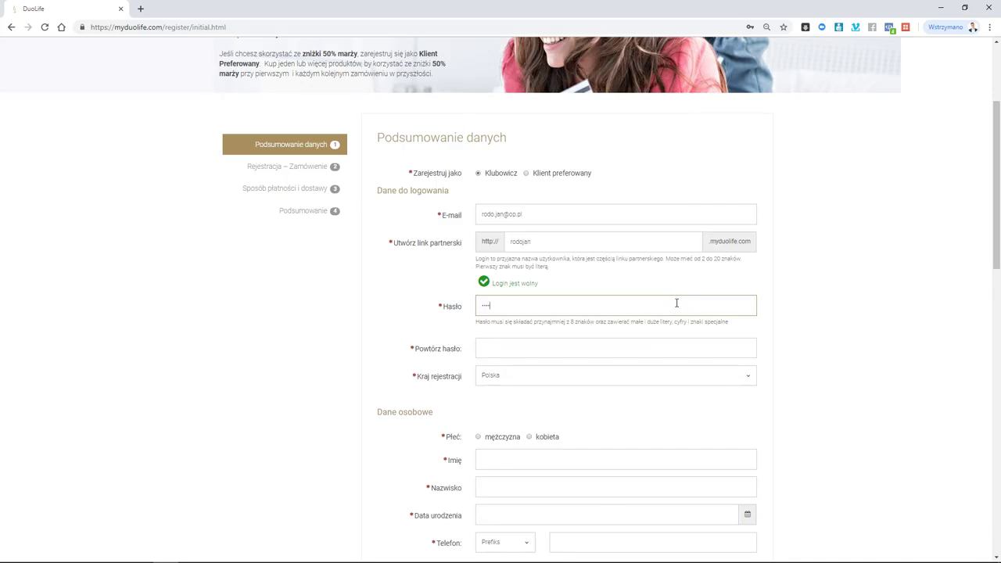
type("*")
left_click(623, 344)
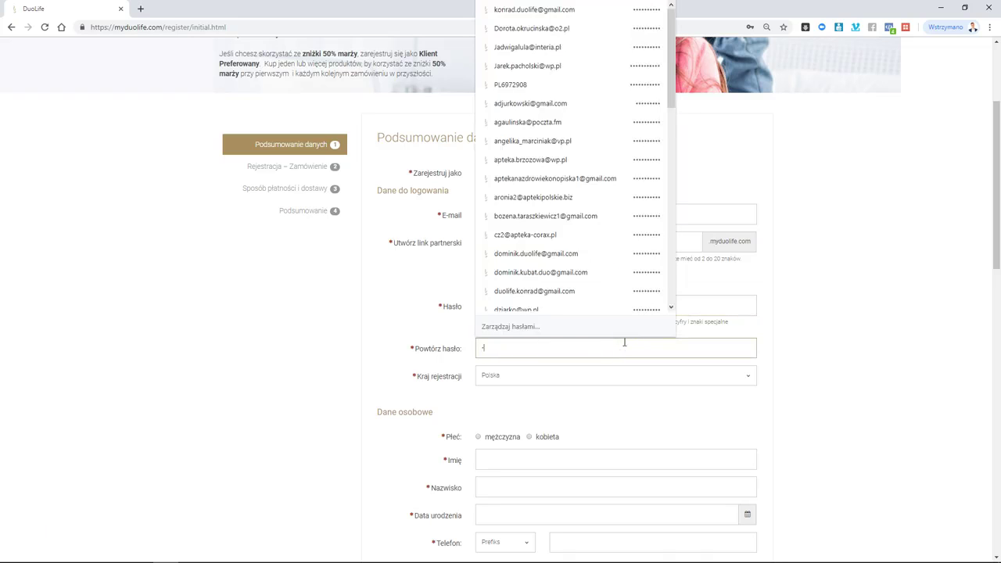
left_click(900, 324)
left_click(696, 341)
type("*")
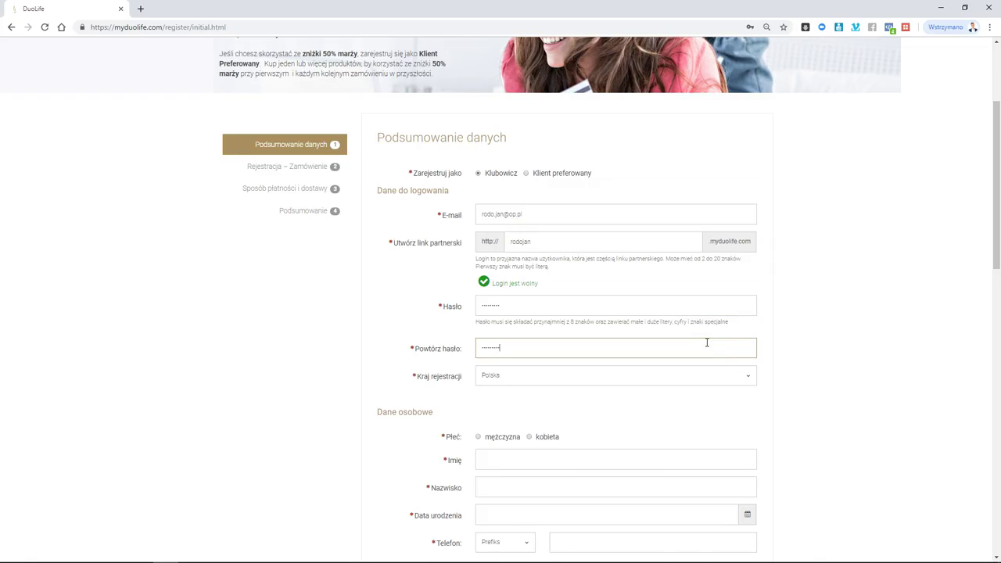
left_click(842, 292)
scroll(842, 293, "down", 2)
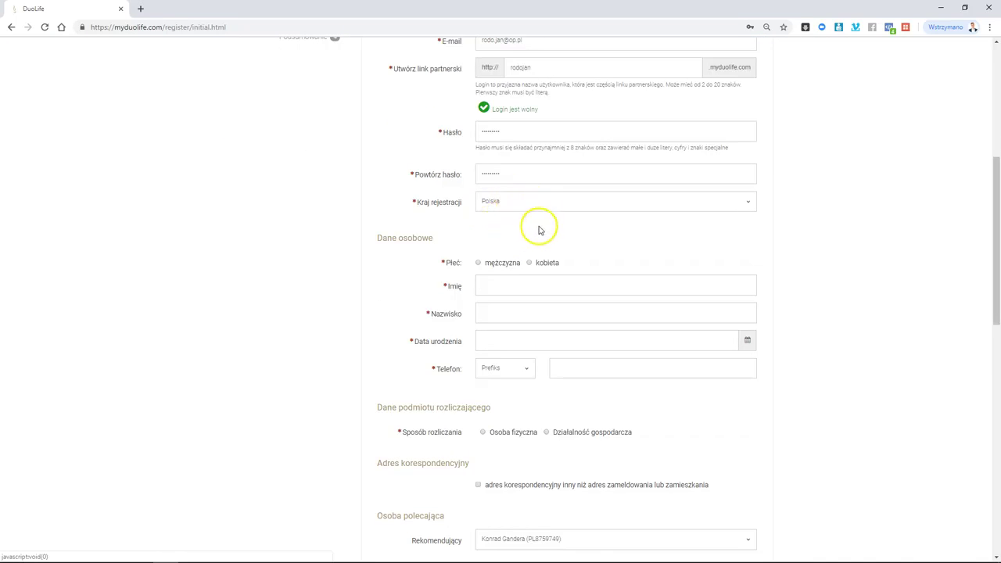
- Select mężczyzna as gender and fill in the first and last name
left_click(520, 286)
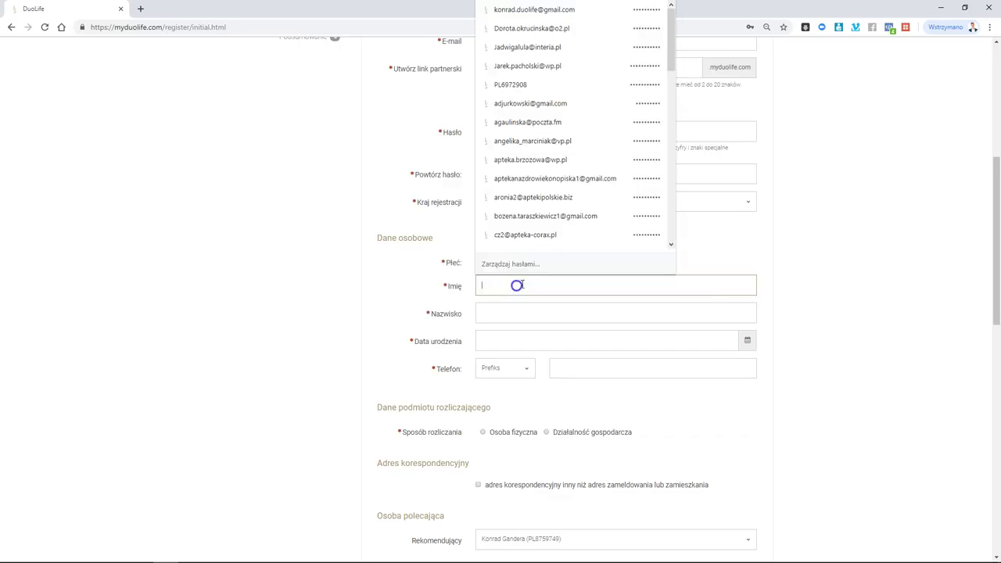
left_click(369, 308)
left_click(502, 294)
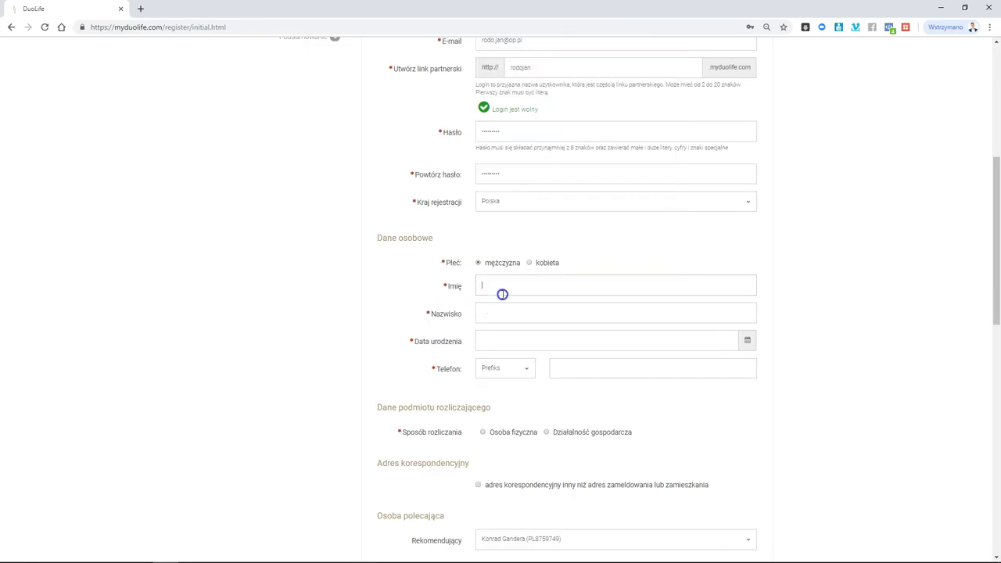
left_click(413, 290)
left_click(553, 283)
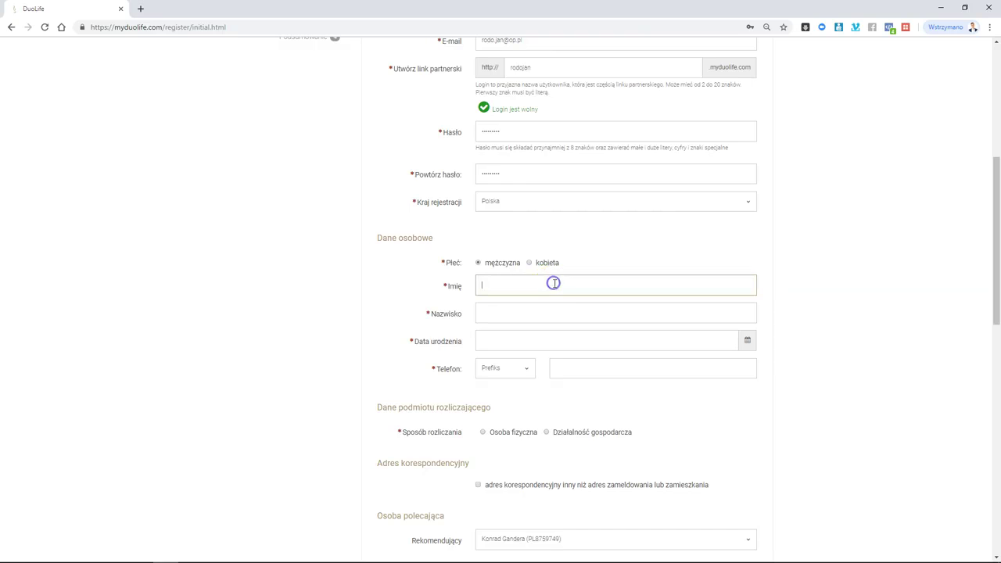
type("Jan")
key("Tab")
- Pick 2 May 1974 as the birth date in the calendar
left_click(537, 338)
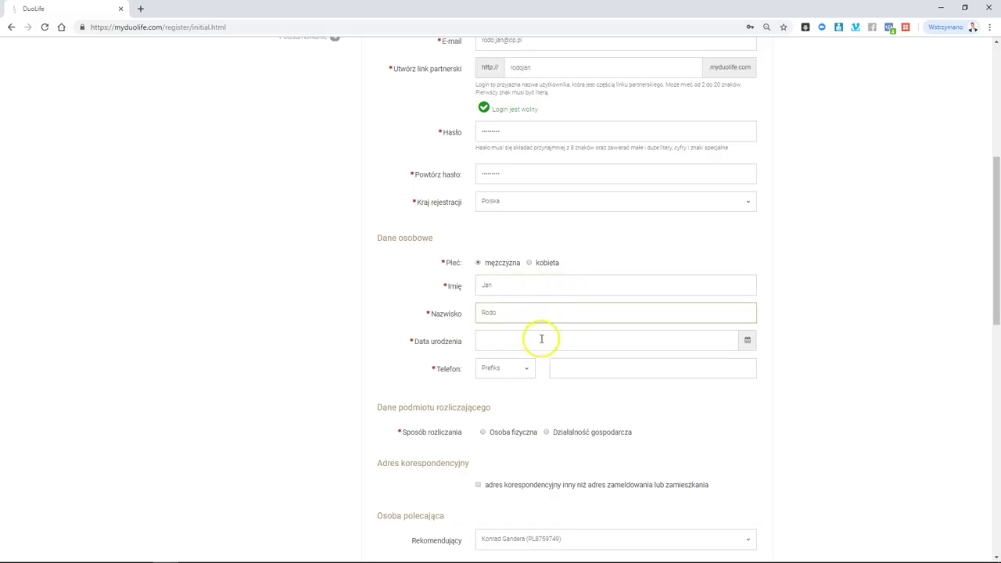
left_click(483, 361)
left_click(483, 360)
left_click(484, 360)
left_click(483, 360)
left_click(505, 382)
left_click(537, 410)
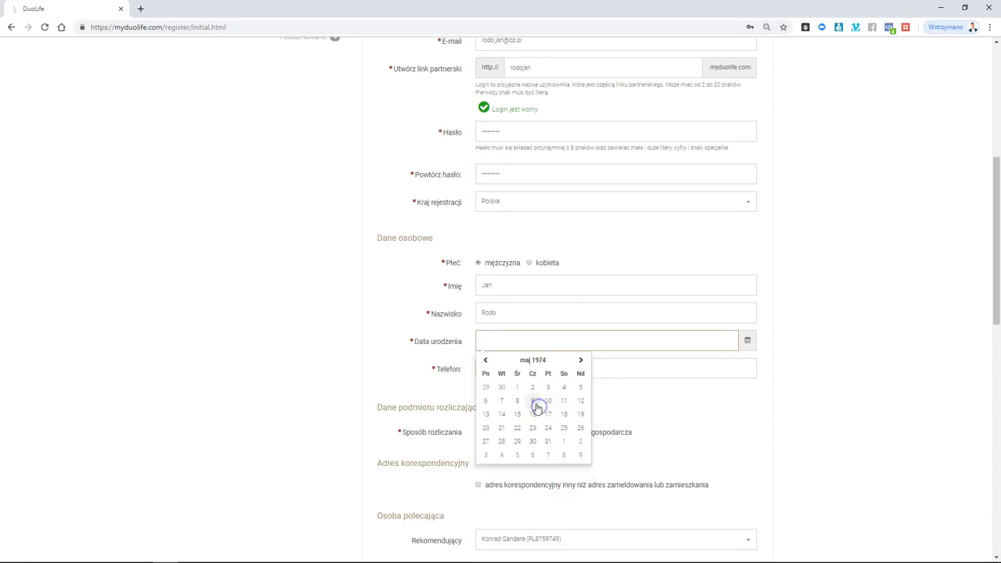
left_click(534, 384)
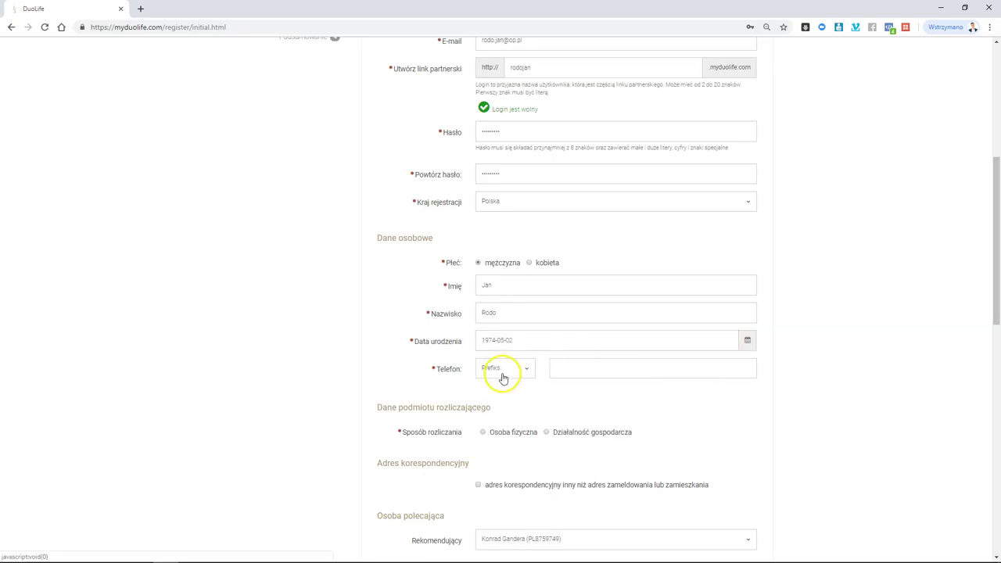
- Choose the +48 Polska phone prefix and enter the phone number
left_click(501, 369)
scroll(508, 422, "down", 5)
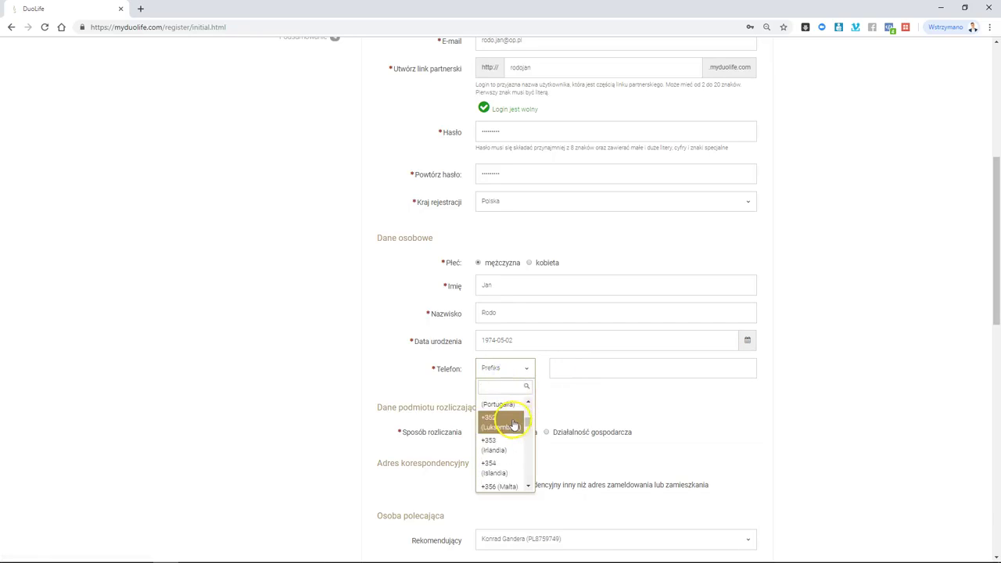
left_click(506, 386)
type("+")
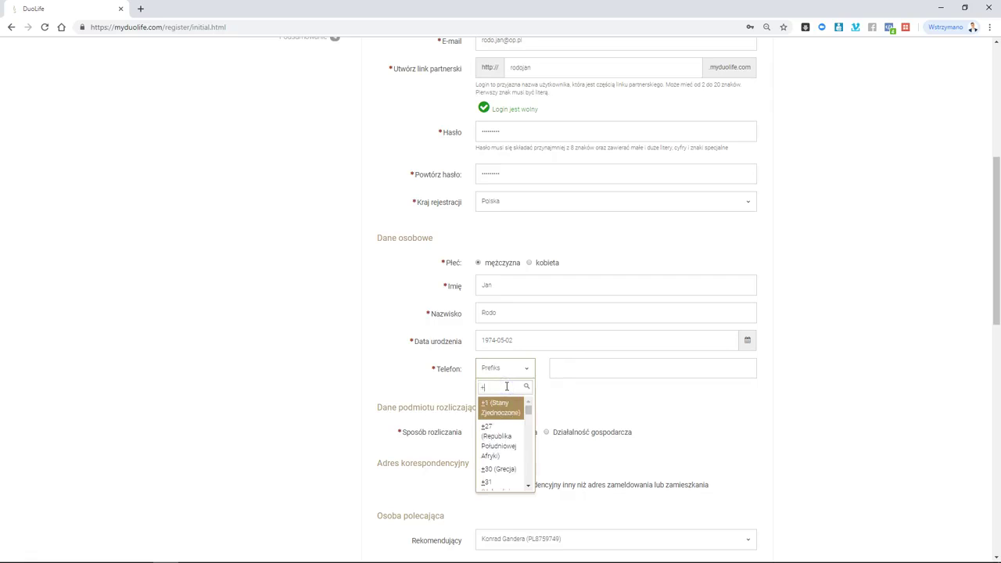
type("48")
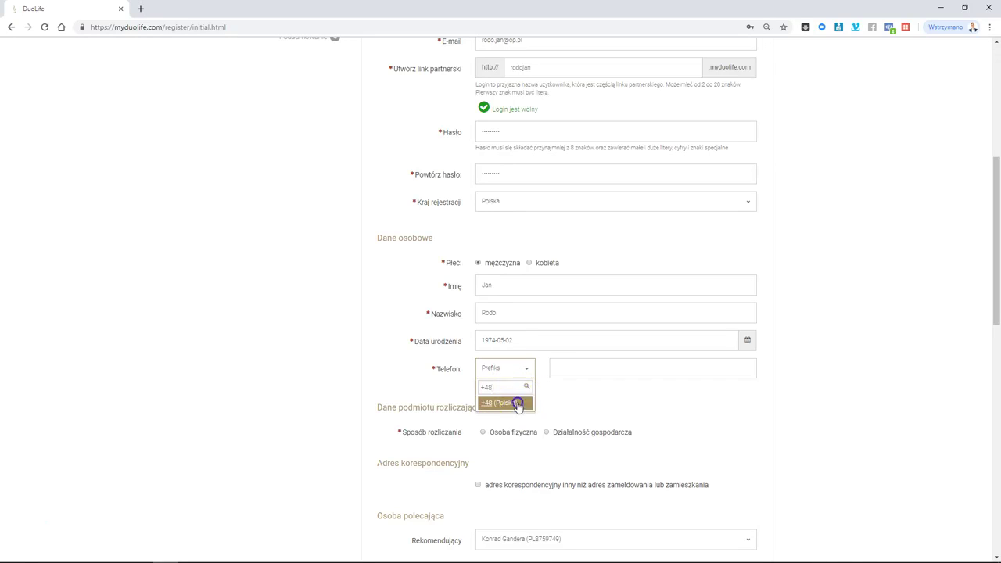
left_click(522, 402)
left_click(599, 368)
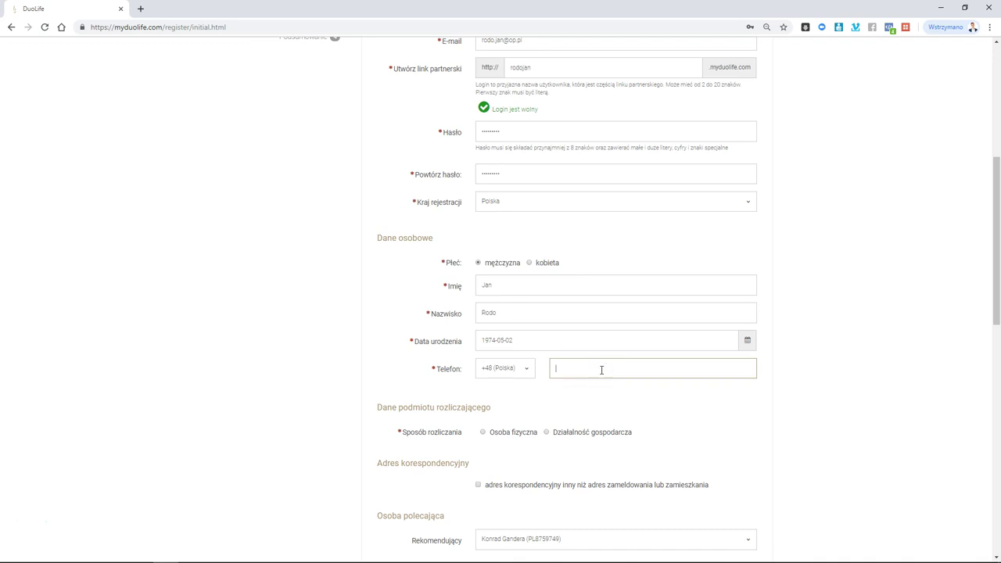
- Bill as Osoba fizyczna and enter the street, building and flat numbers
left_click(666, 409)
scroll(666, 409, "down", 2)
left_click(513, 261)
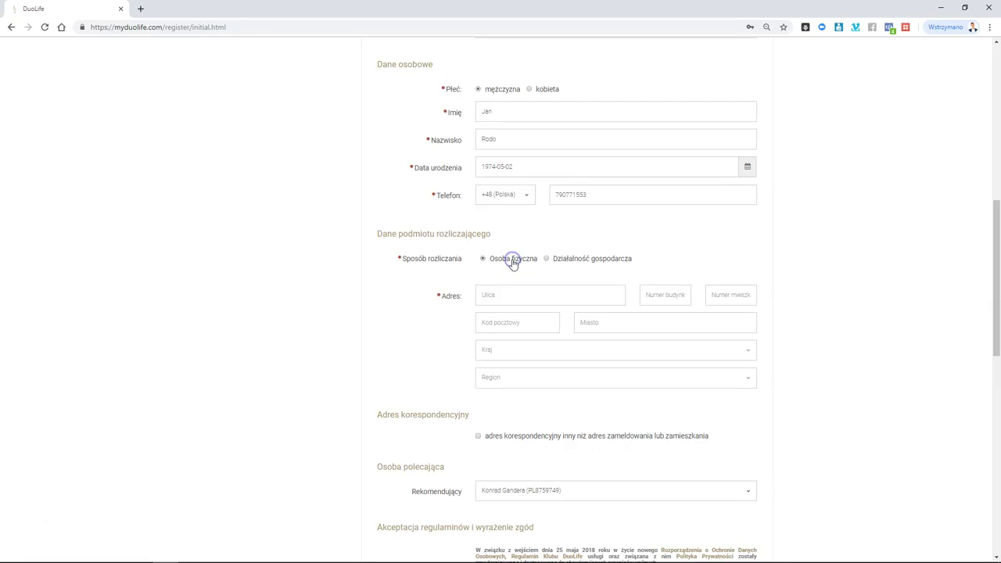
left_click(521, 291)
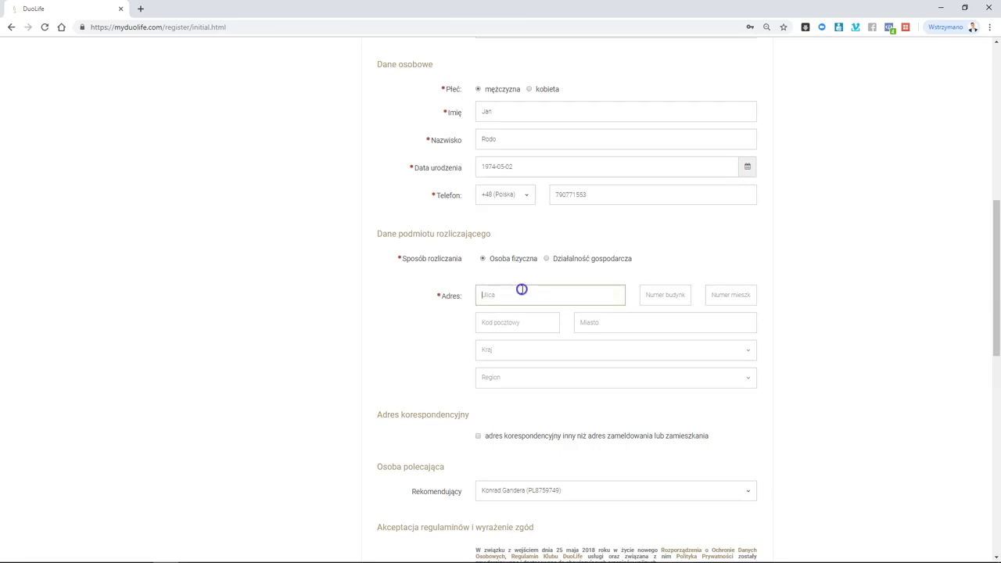
key("Tab")
left_click(727, 294)
type("5")
- Enter the postal code and city, set the country to Polska, and search regions for 'dolnos'
left_click(527, 328)
type("5")
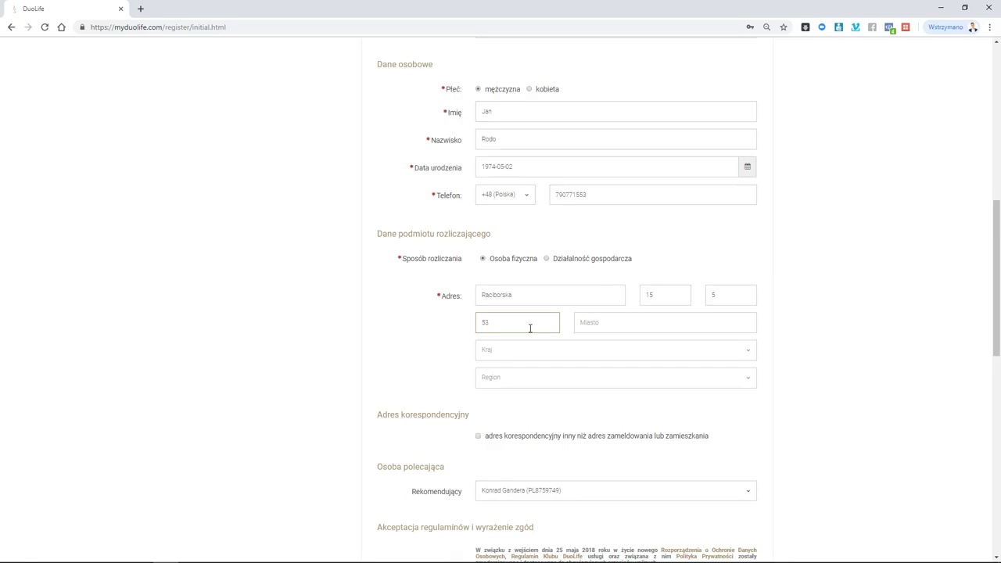
key("Tab")
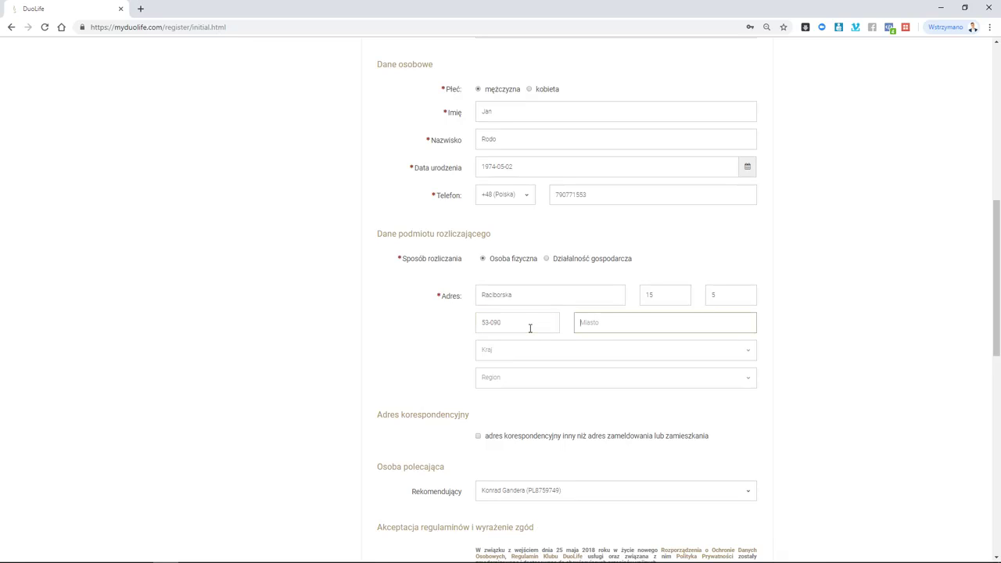
type("Wrocław")
left_click(512, 354)
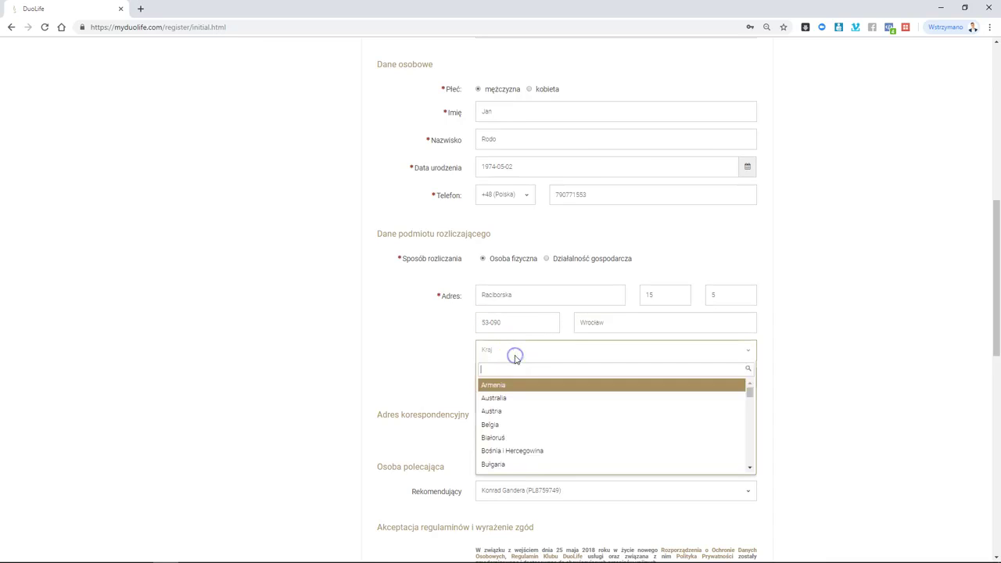
type("pols")
left_click(537, 384)
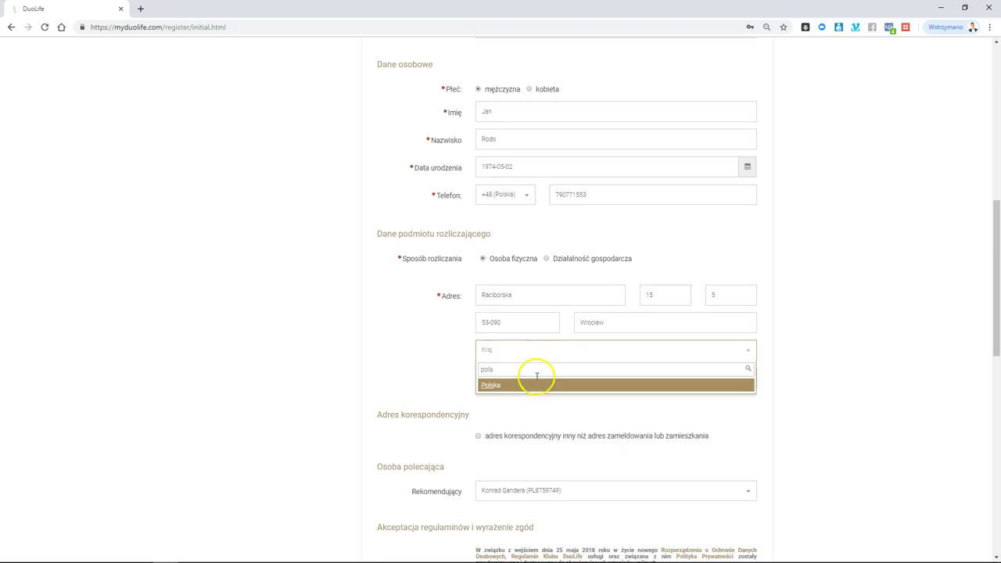
left_click(545, 380)
type("dolnos")
- Pick Dolnośląskie as the region and keep the current referrer
left_click(544, 412)
scroll(380, 339, "down", 3)
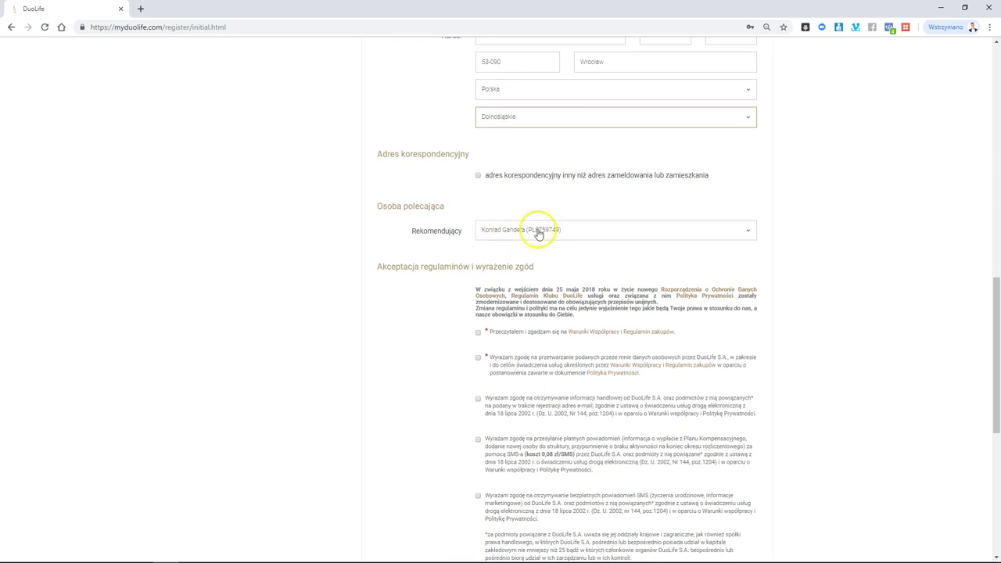
left_click(659, 232)
left_click(659, 231)
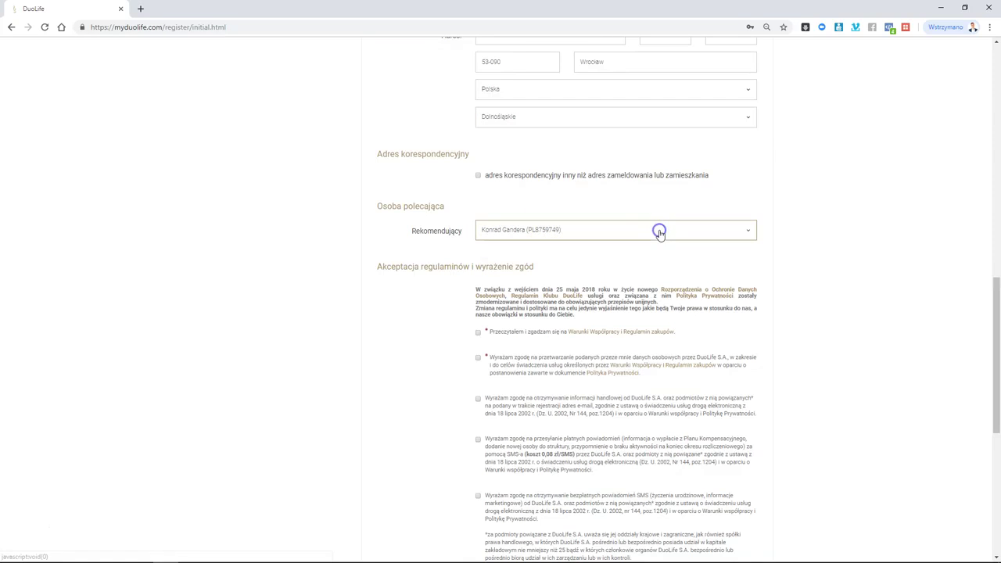
- Accept the cooperation terms, data-processing, fee-table and commercial-information consents
scroll(412, 208, "down", 2)
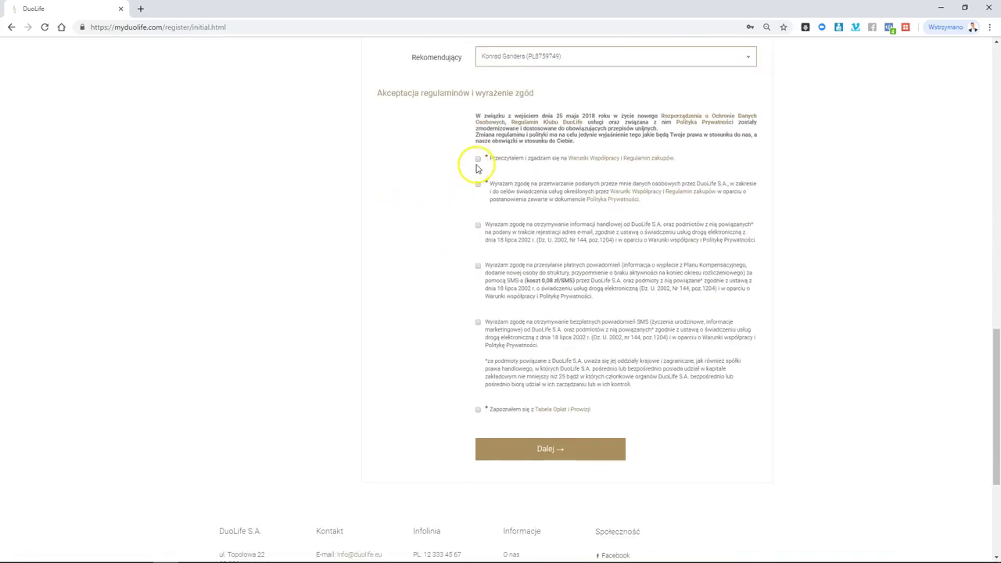
left_click(478, 159)
left_click(478, 184)
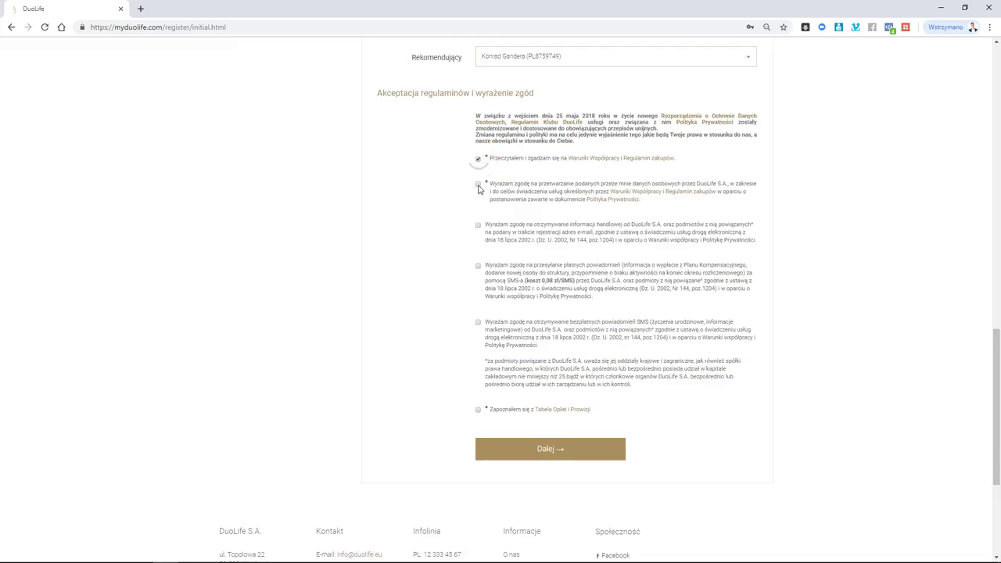
left_click(478, 410)
left_click(478, 226)
- Submit the registration details and add Zestaw DuoLife Dzień i Noc to the cart
left_click(567, 455)
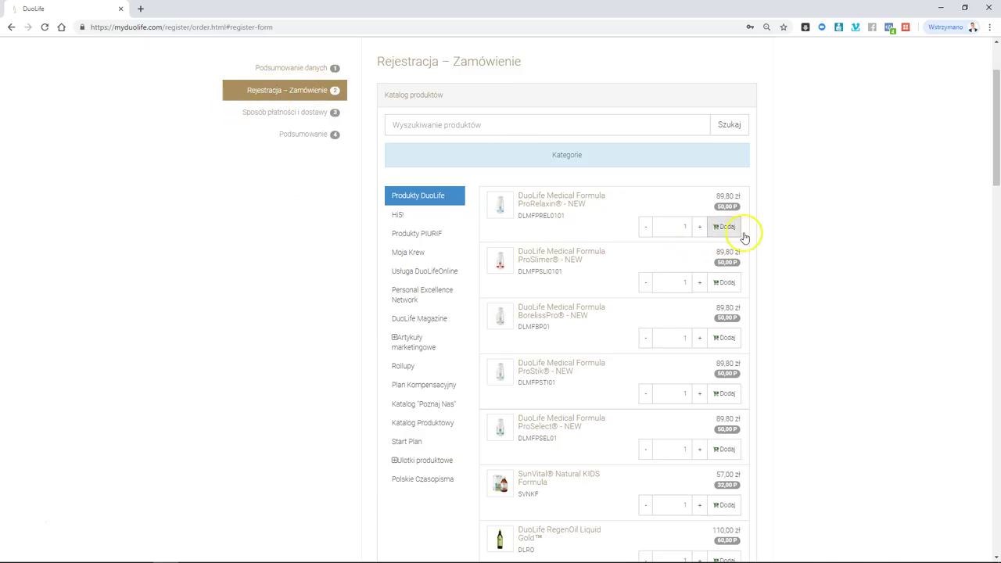
scroll(679, 227, "down", 2)
scroll(680, 227, "down", 3)
scroll(691, 266, "up", 1)
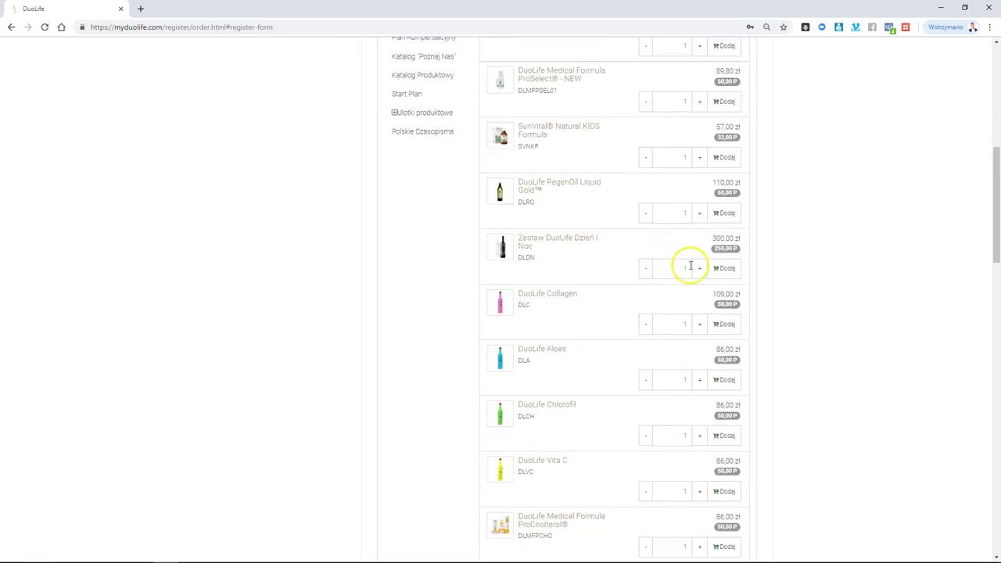
left_click(727, 270)
- Add the remaining products, including DuoLife Collagen, Vita C and Medical Formula ProStik, to the cart
scroll(779, 267, "up", 1)
scroll(779, 266, "up", 3)
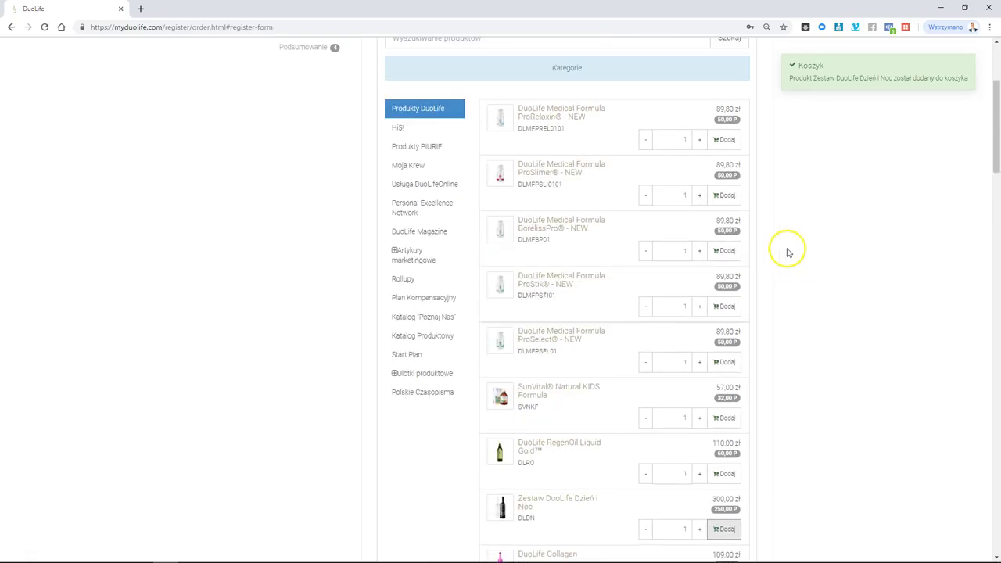
left_click(727, 139)
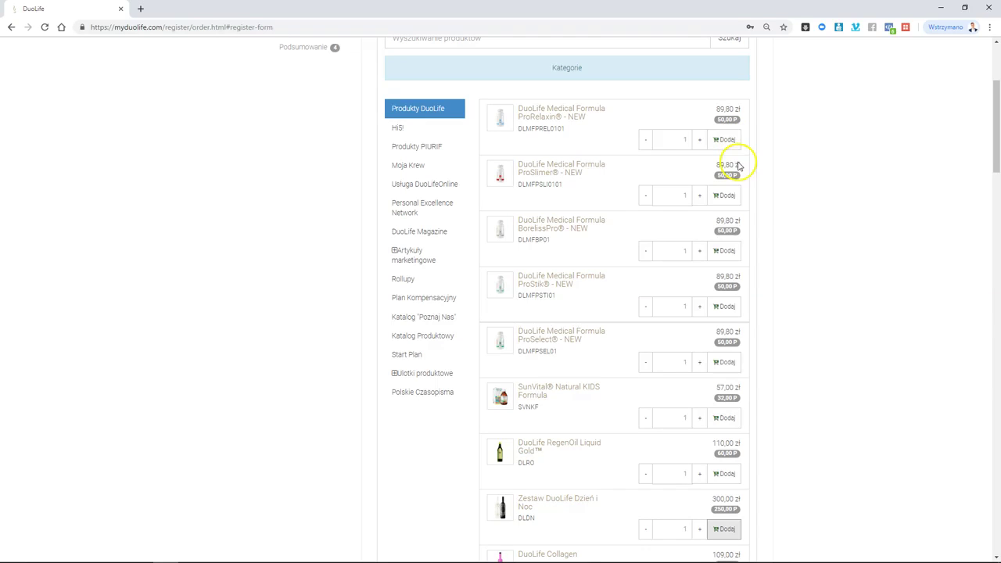
scroll(737, 166, "down", 3)
left_click(737, 331)
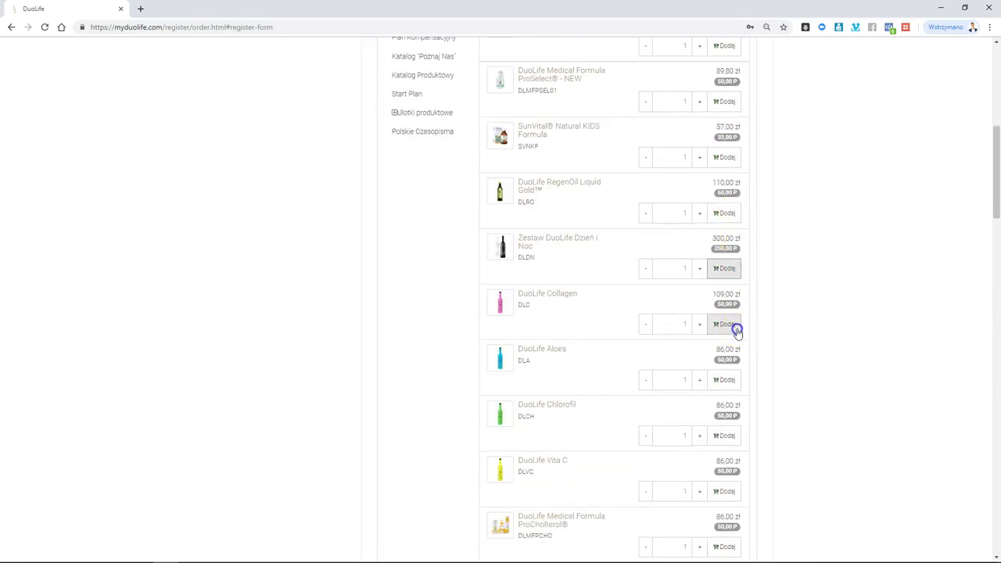
left_click(732, 490)
scroll(751, 351, "up", 5)
scroll(739, 312, "down", 2)
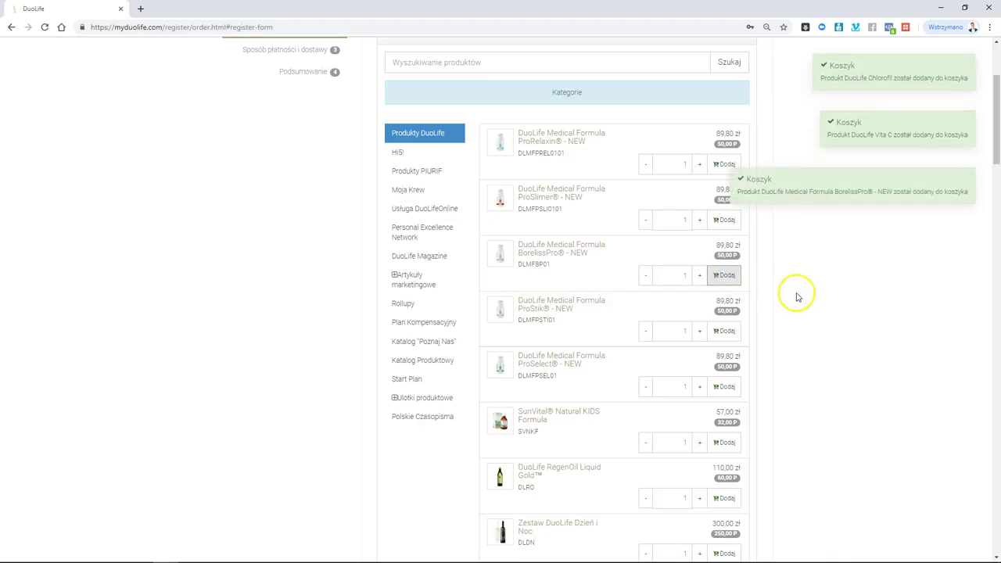
left_click(727, 330)
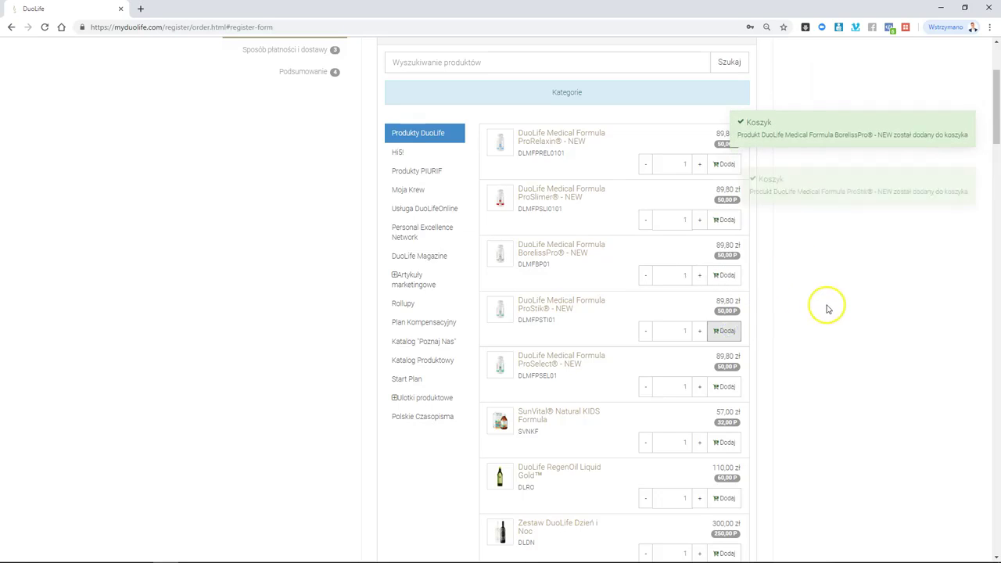
scroll(808, 253, "down", 1)
scroll(809, 252, "down", 15)
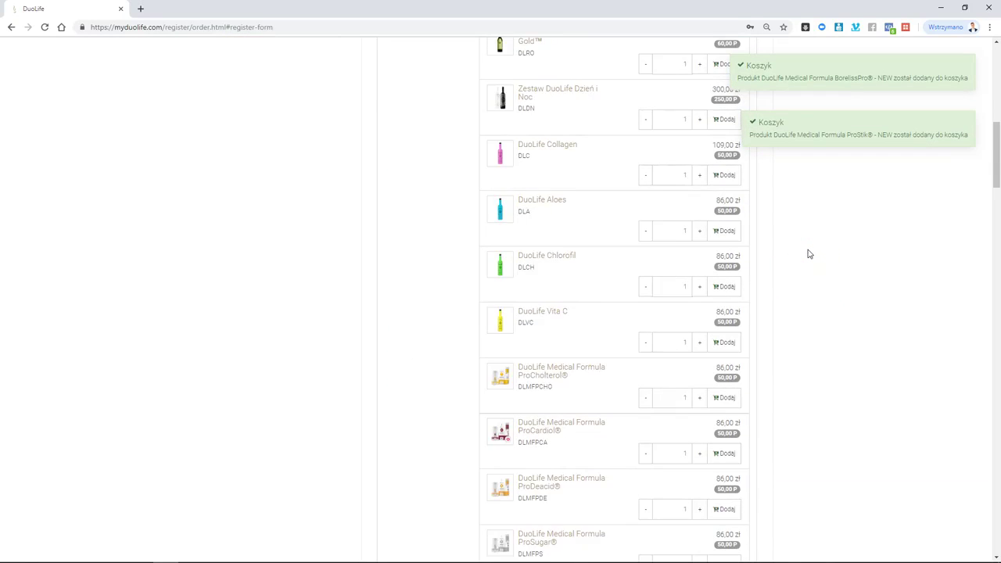
scroll(809, 252, "down", 4)
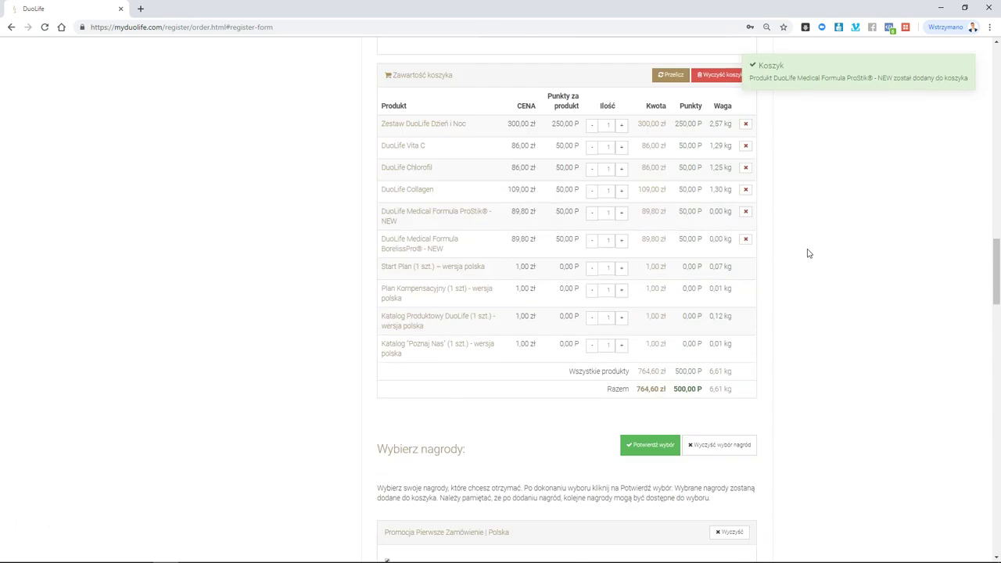
left_click(688, 365)
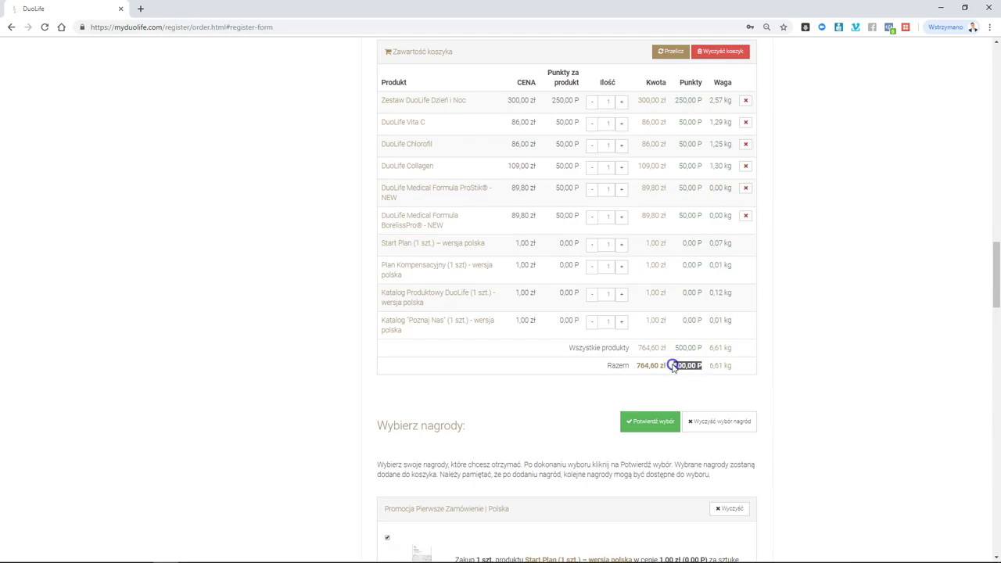
left_click(807, 354)
- Scroll past the 'Wybierz nagrody' and Program 500+ offers to the prefilled 'Dane zamawiającego' form
scroll(795, 297, "down", 5)
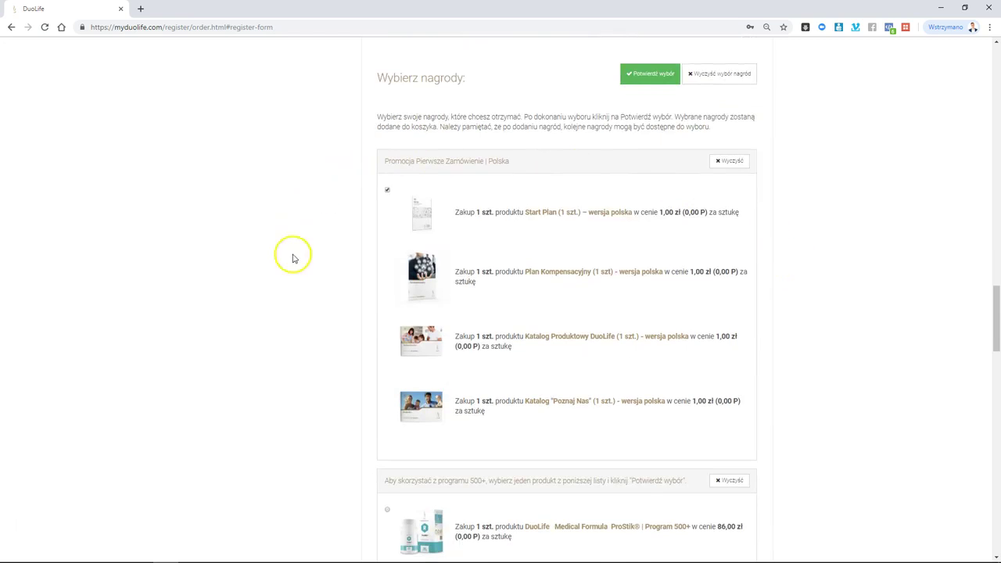
scroll(300, 281, "down", 2)
scroll(299, 281, "down", 2)
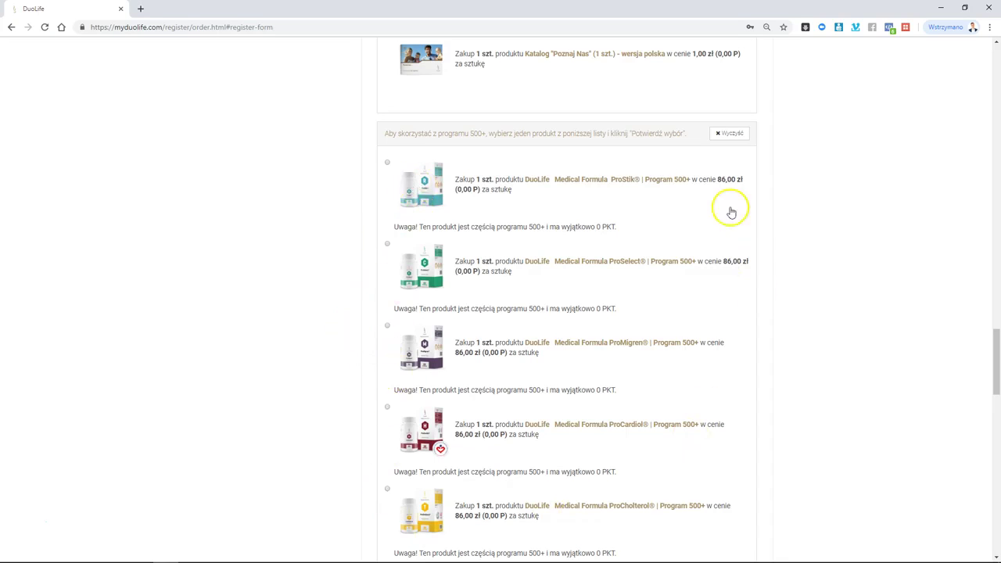
scroll(312, 190, "down", 10)
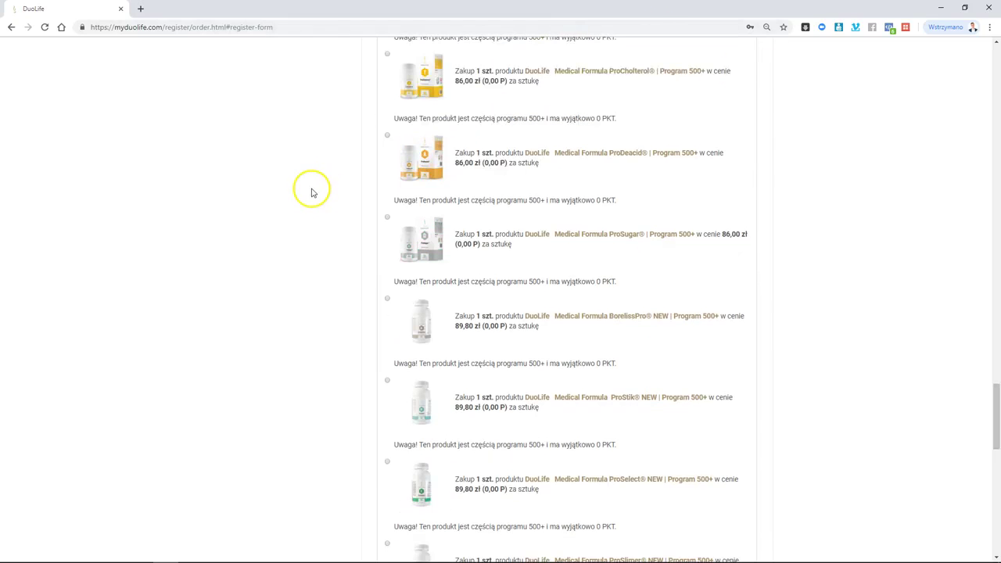
scroll(321, 194, "down", 1)
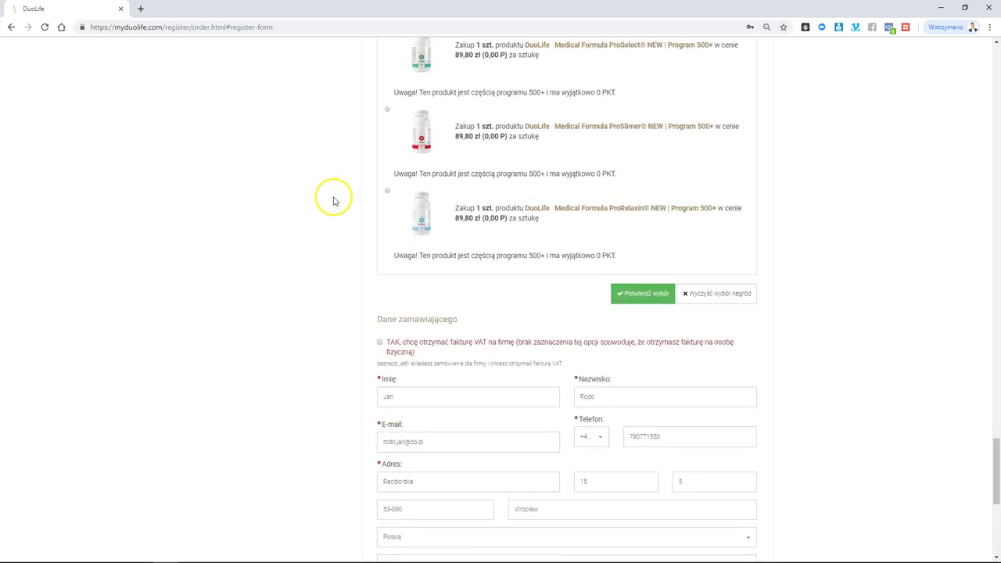
scroll(334, 201, "up", 3)
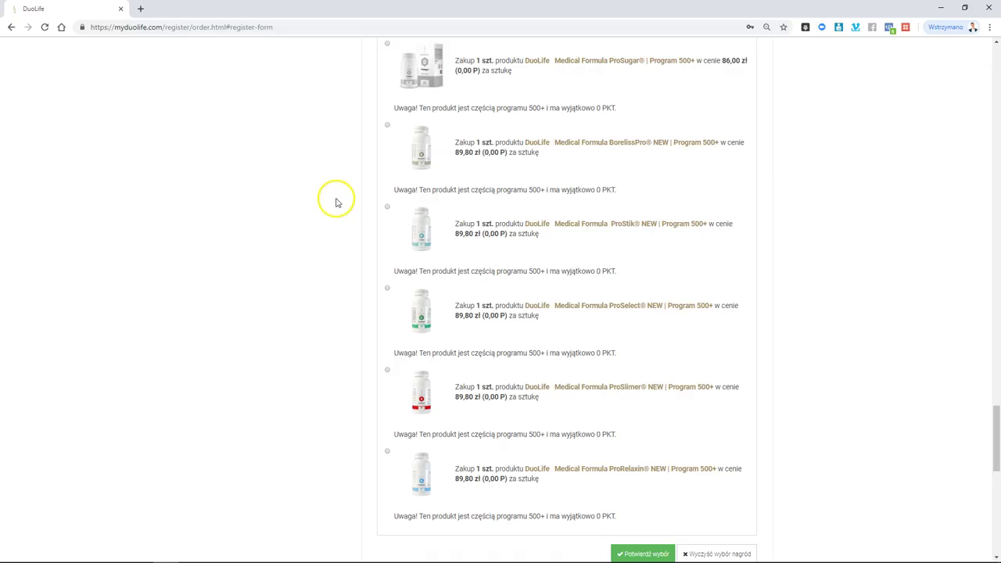
scroll(338, 202, "up", 4)
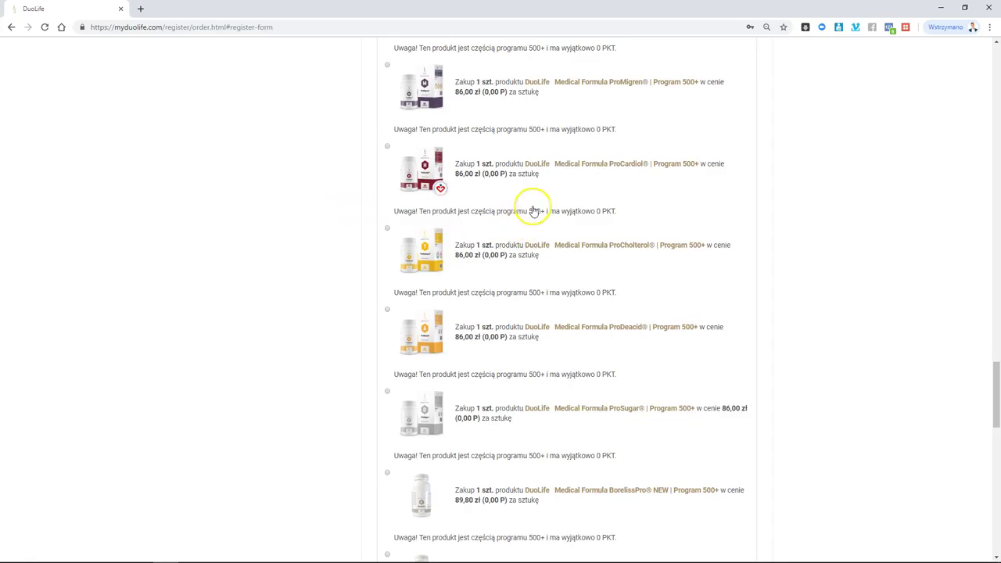
scroll(666, 227, "up", 5)
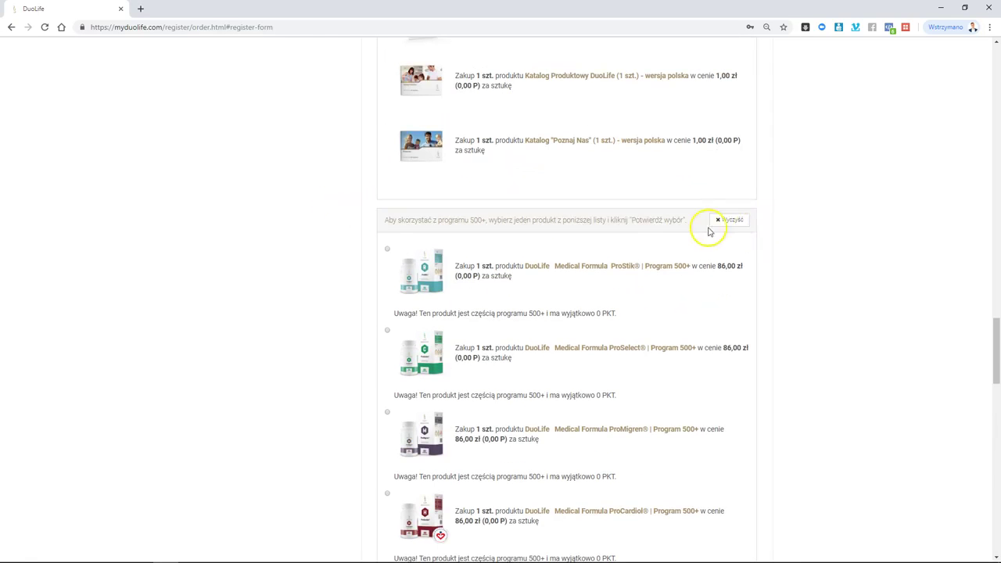
scroll(730, 230, "up", 5)
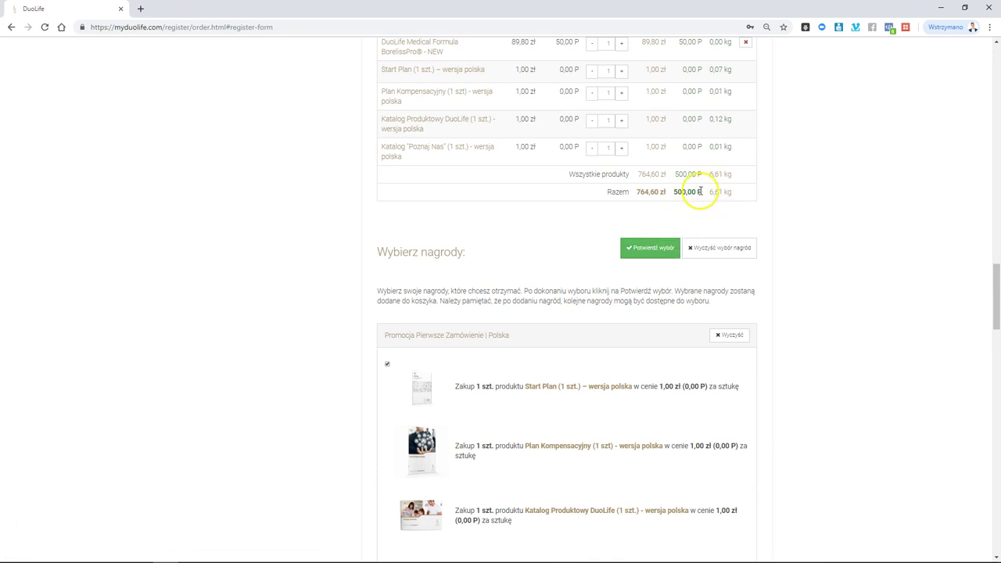
scroll(302, 252, "down", 8)
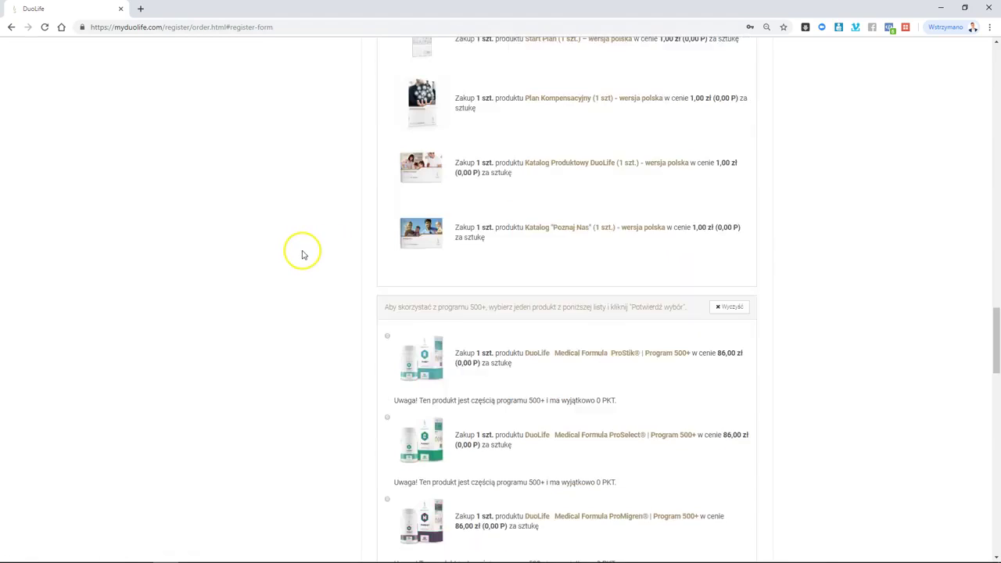
scroll(302, 250, "down", 10)
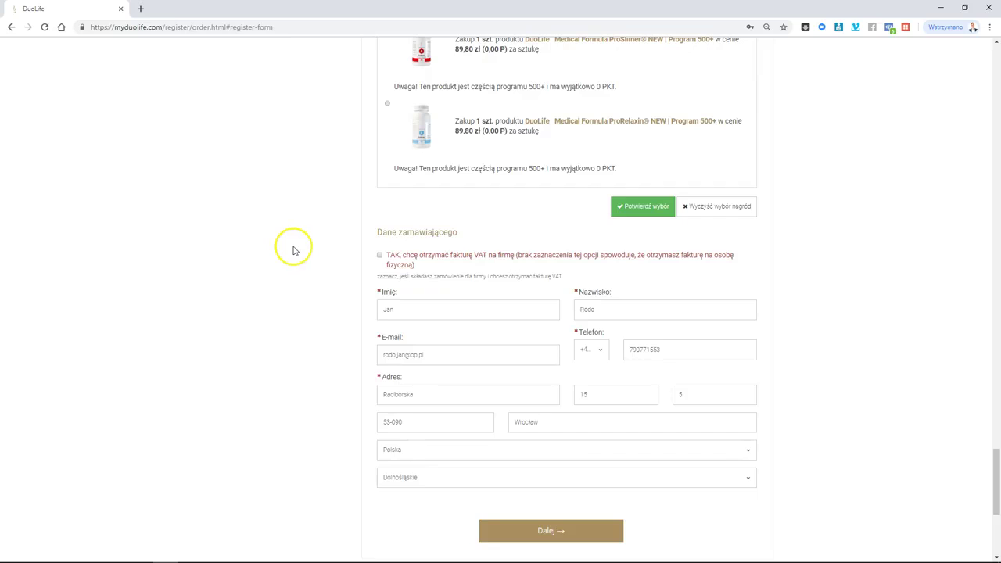
scroll(297, 248, "down", 1)
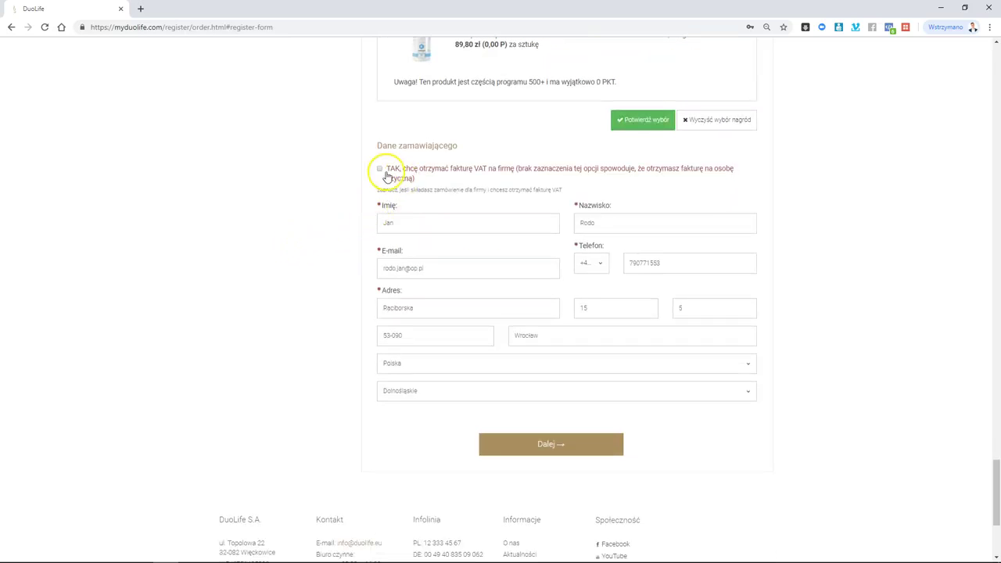
- Leave the company VAT invoice box unticked and proceed to payment and delivery
left_click(378, 170)
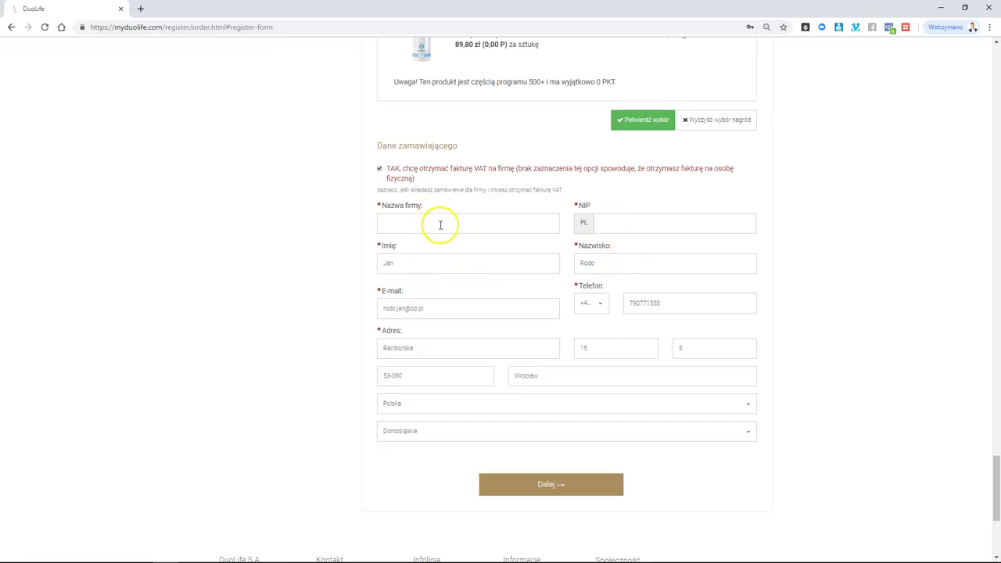
left_click(378, 170)
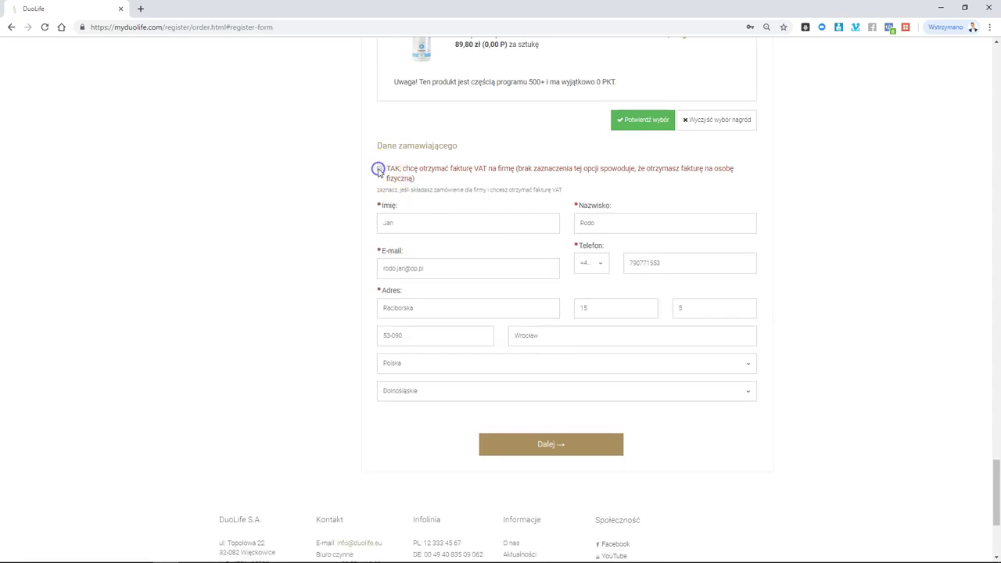
scroll(330, 208, "down", 1)
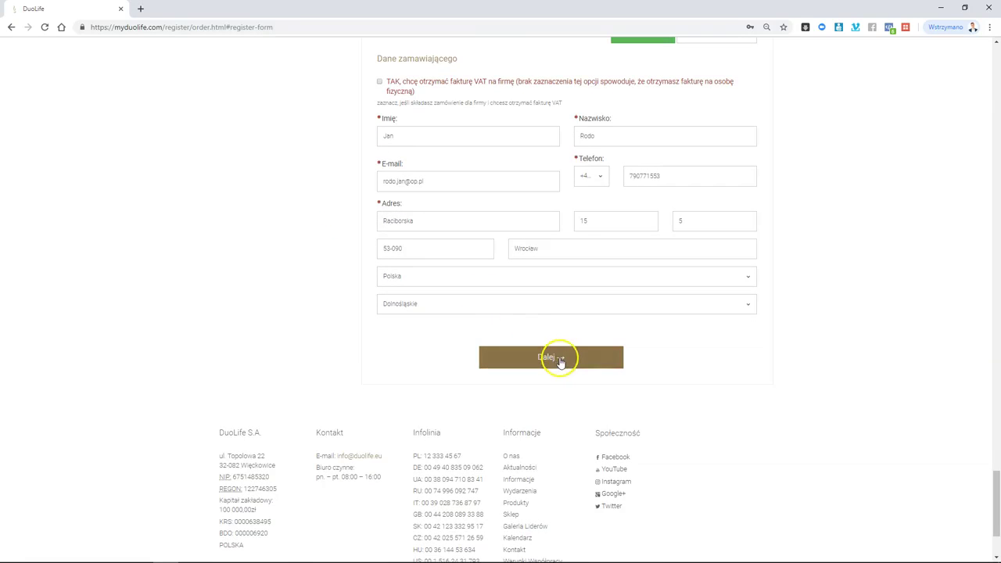
left_click(560, 359)
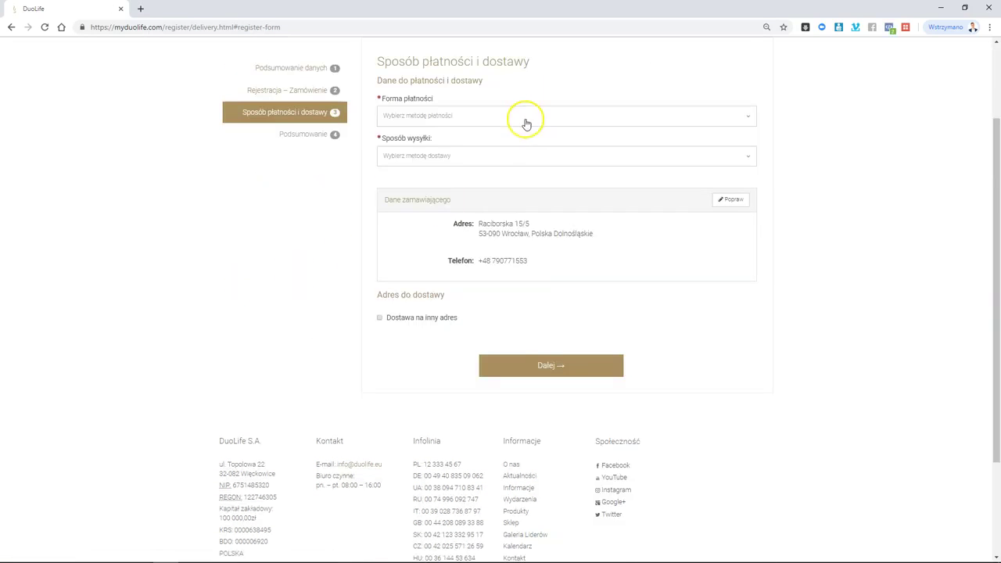
- Choose 'Płatność online (przelew expresowy na dzisiaj)' payment and Kurier DHL shipping, then proceed to the summary
left_click(527, 117)
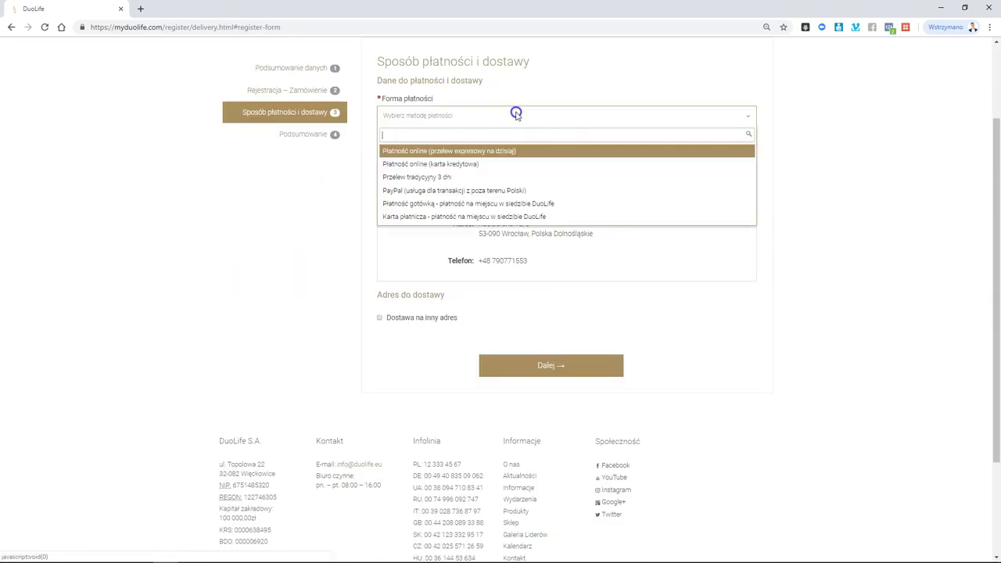
left_click(533, 151)
left_click(532, 159)
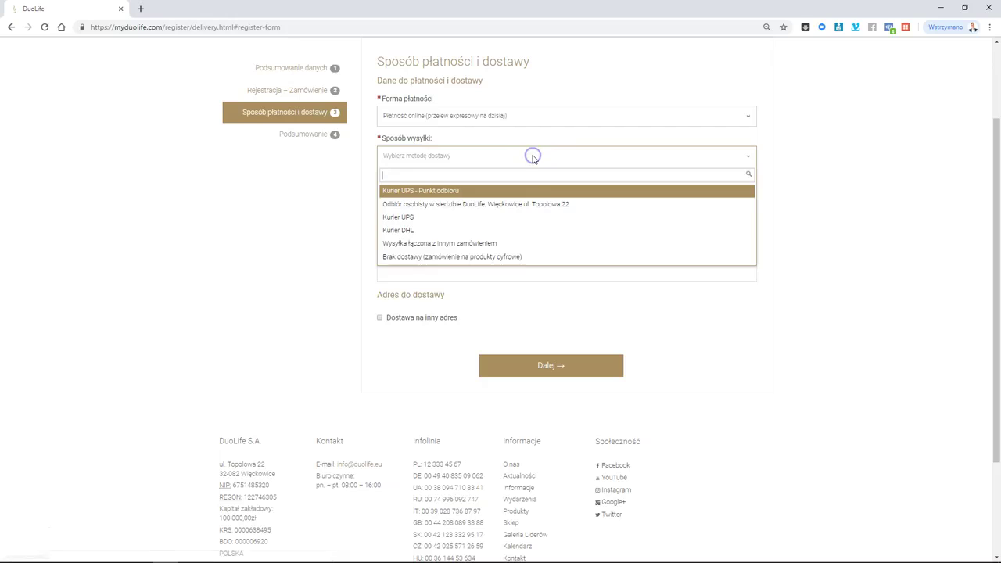
left_click(540, 232)
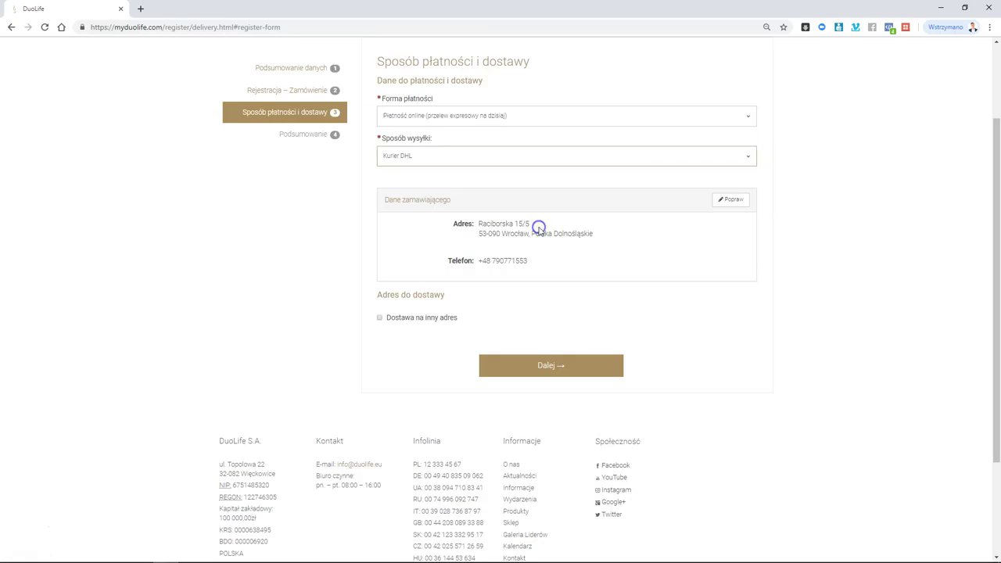
left_click(541, 371)
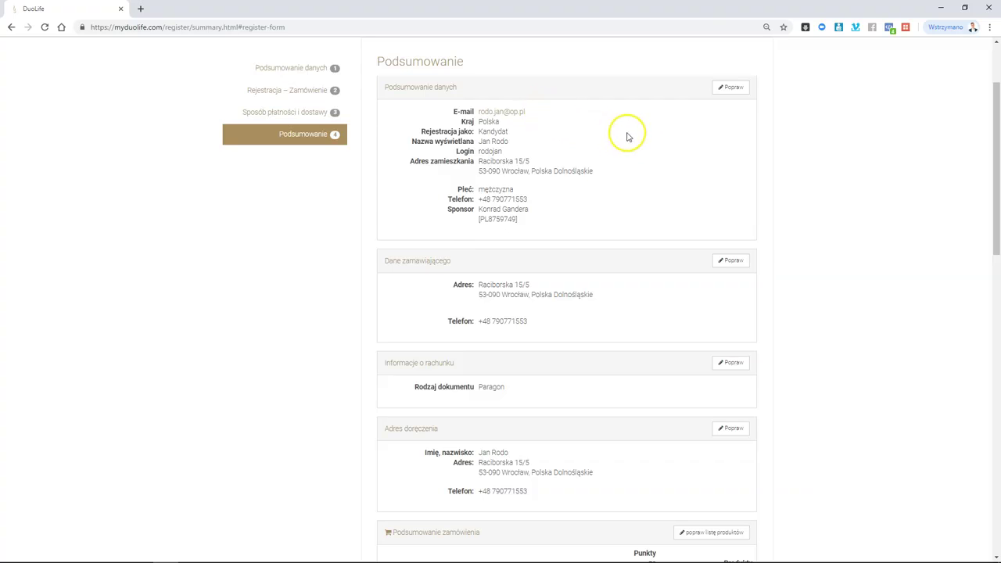
scroll(594, 188, "down", 2)
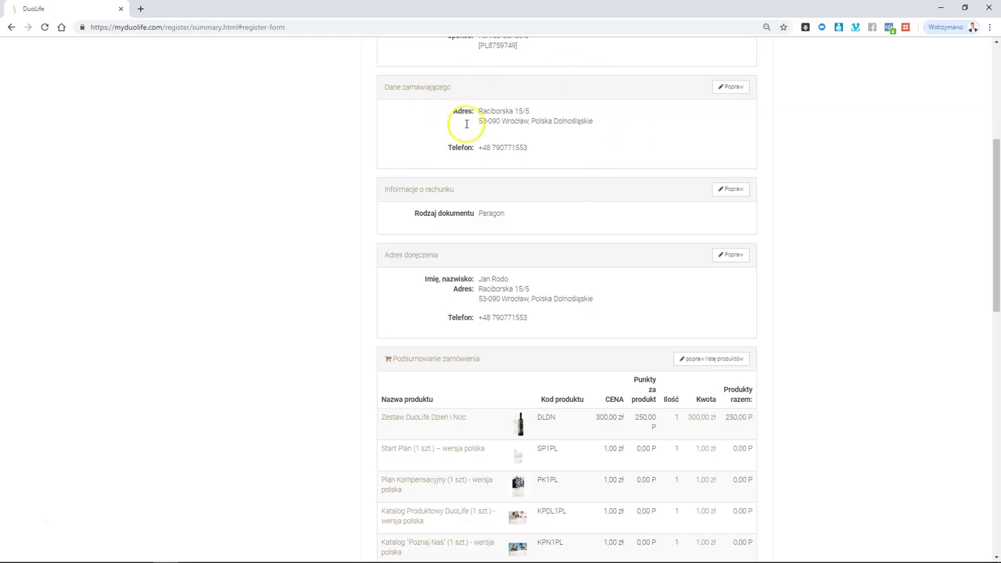
scroll(567, 185, "down", 1)
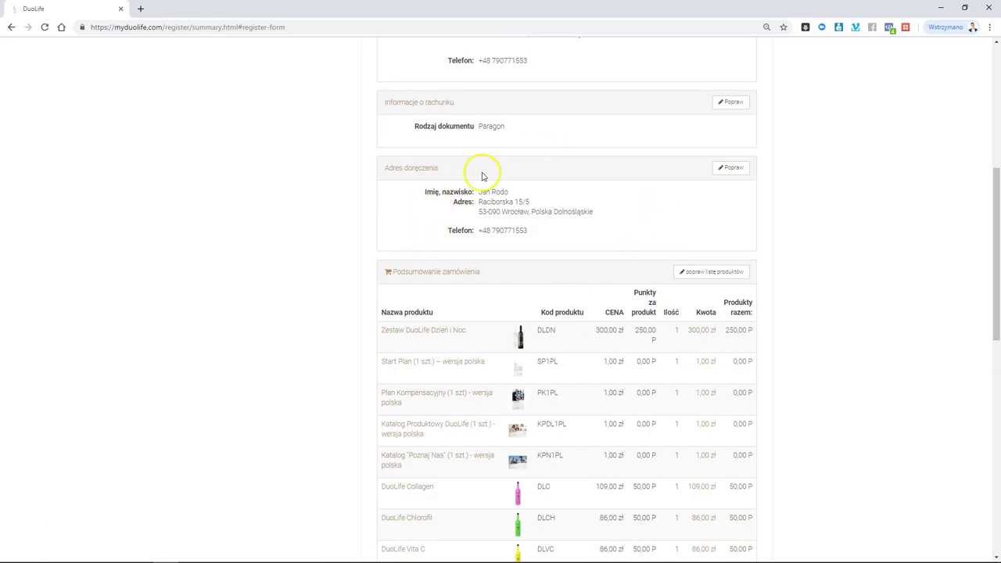
scroll(426, 192, "down", 1)
scroll(425, 191, "down", 1)
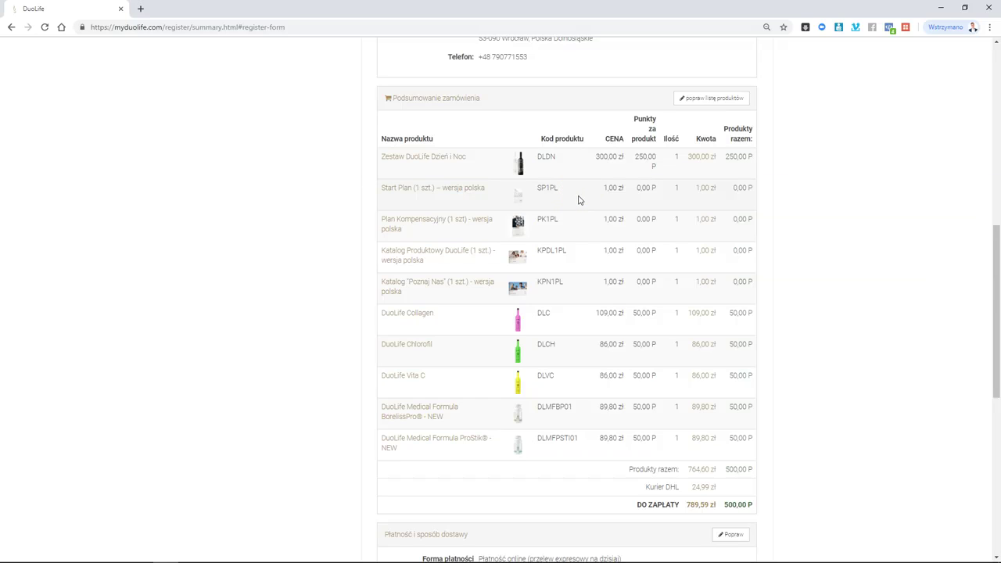
left_click(582, 232)
left_click(594, 261)
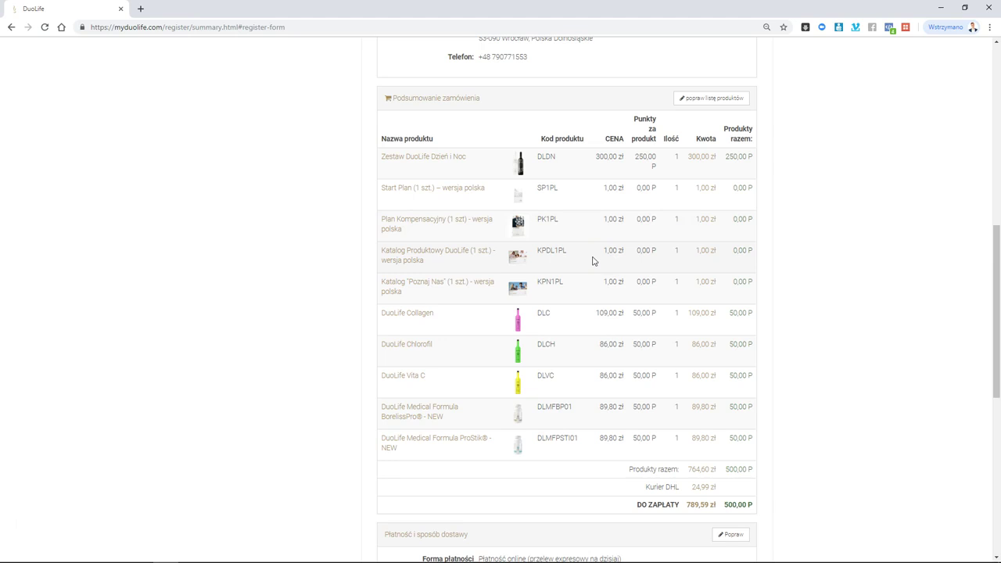
left_click(590, 290)
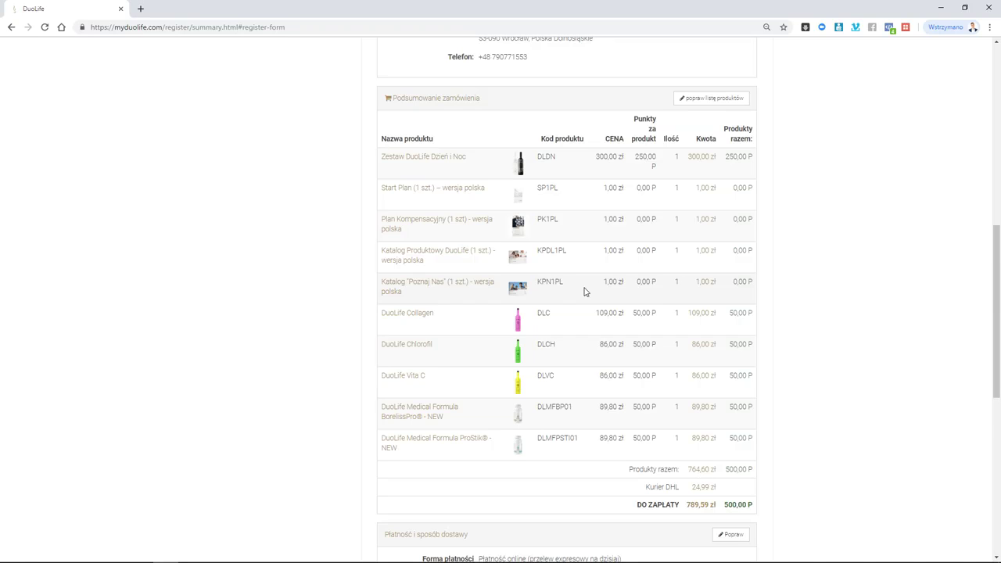
scroll(584, 292, "down", 1)
scroll(596, 222, "down", 1)
scroll(596, 222, "down", 2)
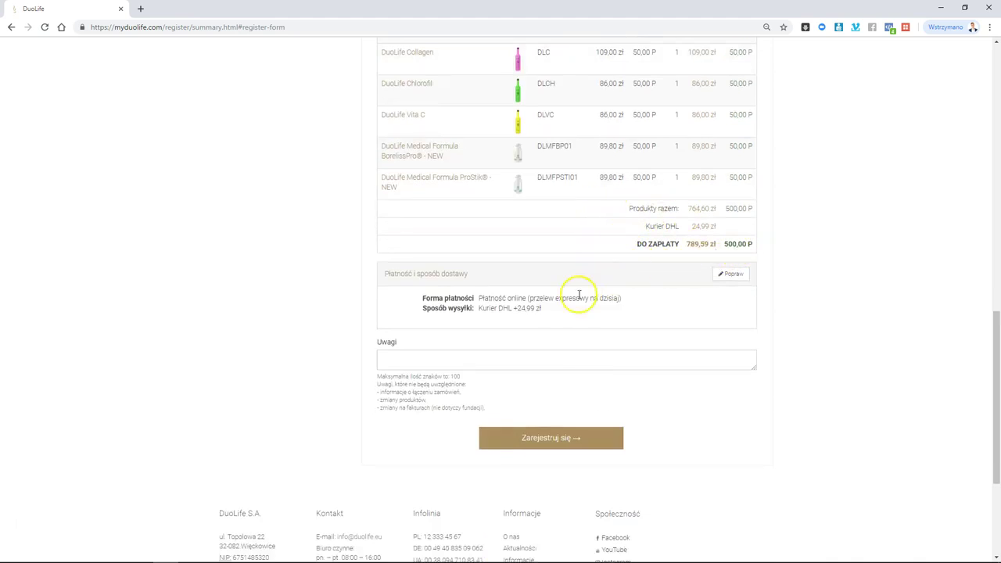
scroll(529, 313, "down", 1)
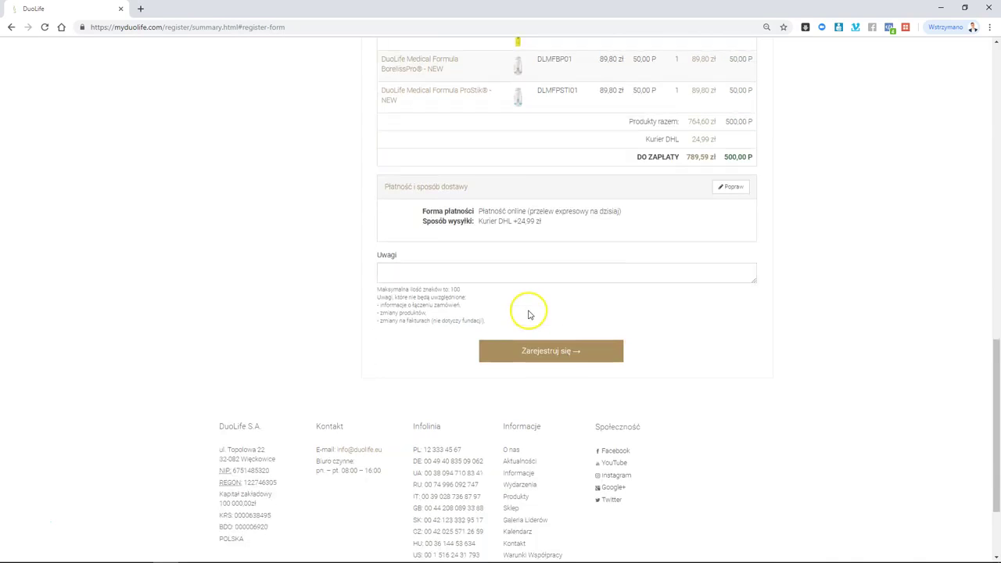
- Submit the club-member registration with the first order via 'Zarejestruj się'
left_click(565, 354)
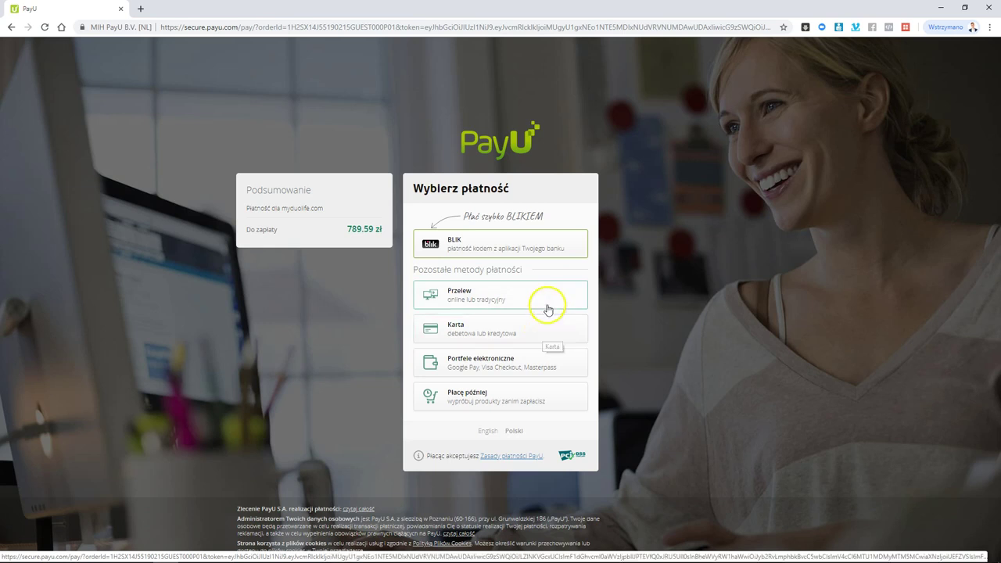
- Choose PayU bank transfer ('Przelew') and select mBank mTransfer as the bank
left_click(487, 298)
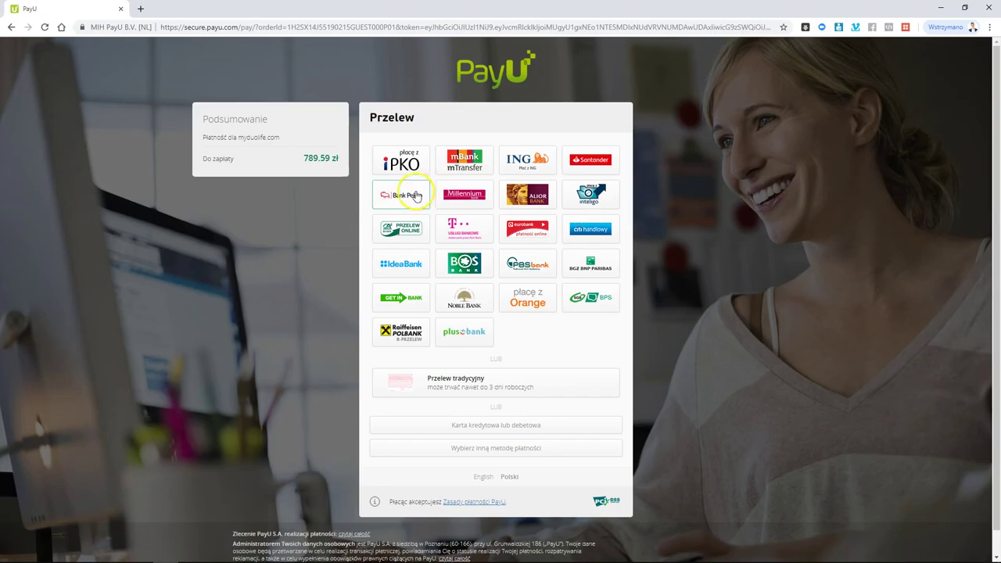
left_click(474, 169)
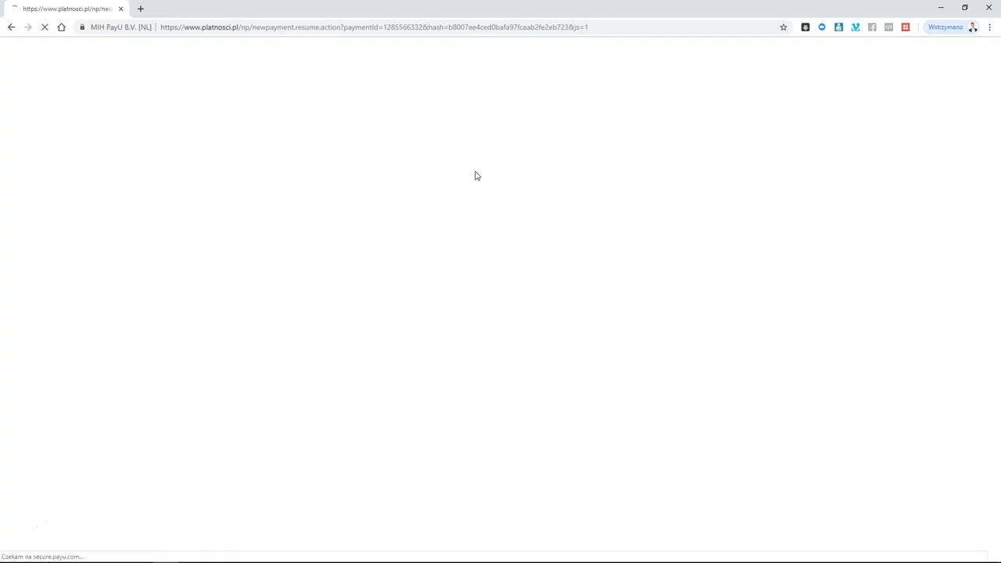